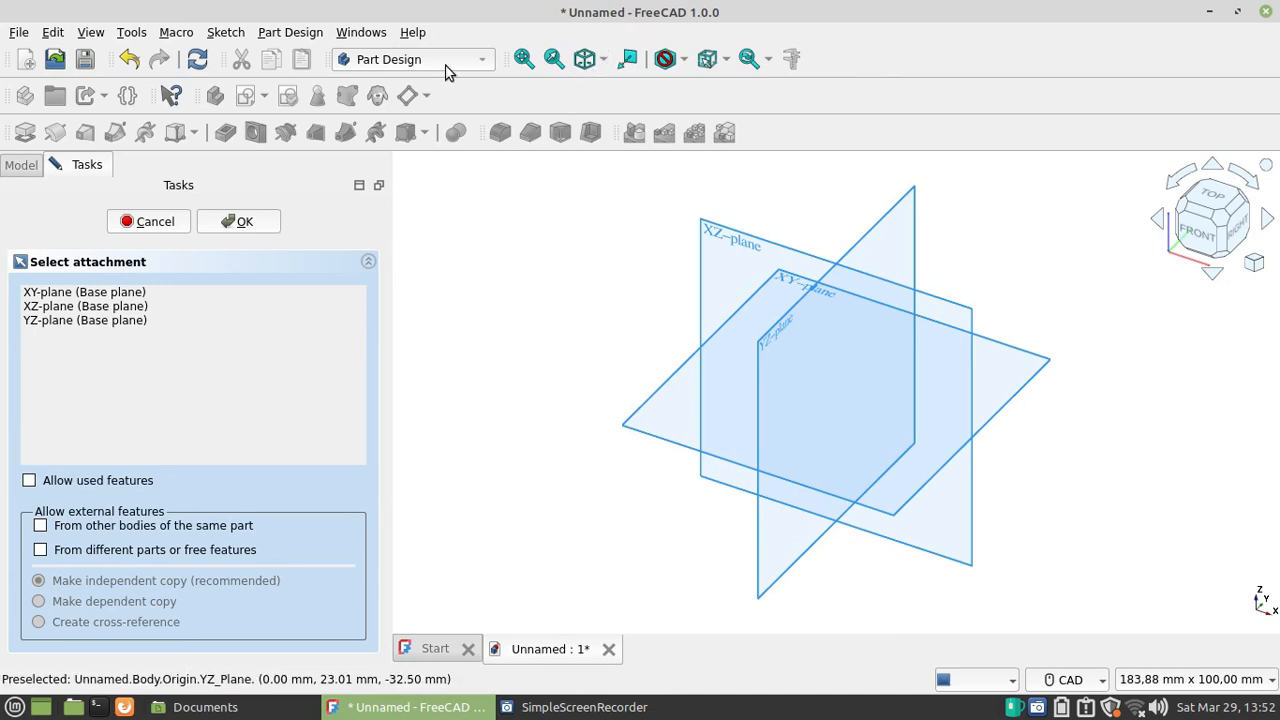
Step: Attach the new sketch to the XY-plane, keeping the Part Design workbench
{"action": "left_click", "coordinate": [446, 66]}
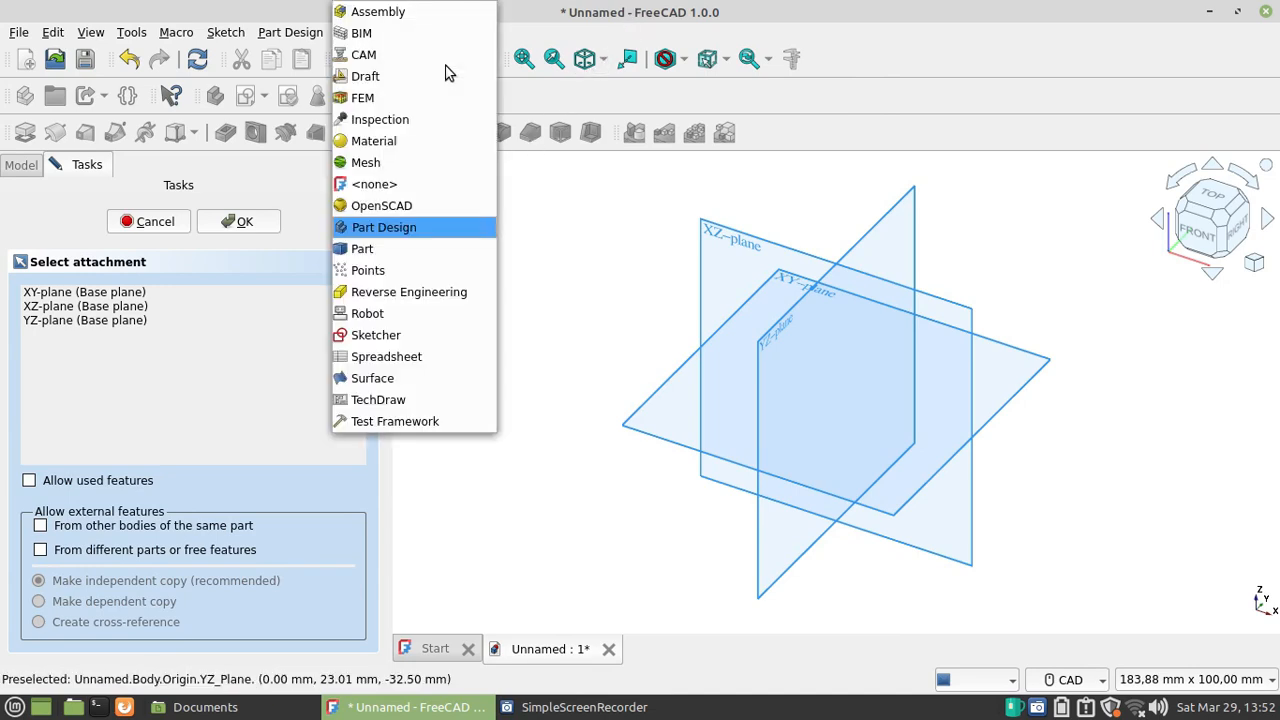
{"action": "left_click", "coordinate": [395, 228]}
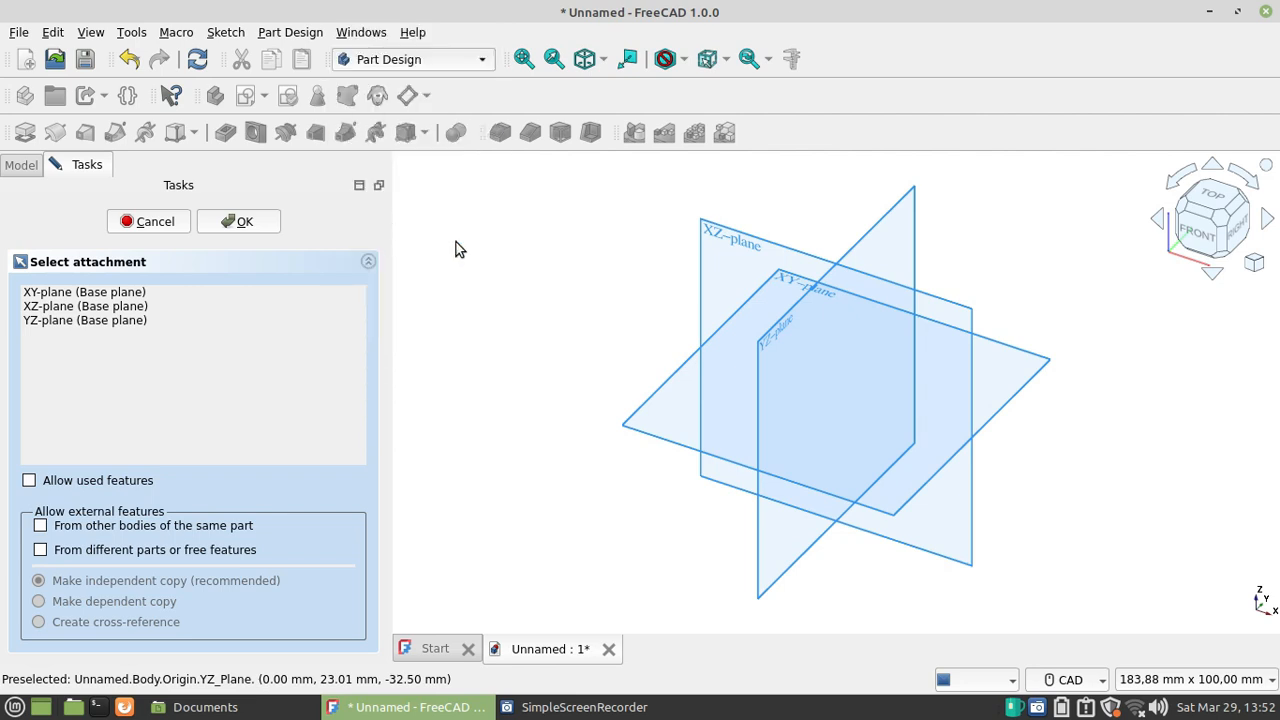
{"action": "left_click", "coordinate": [90, 320]}
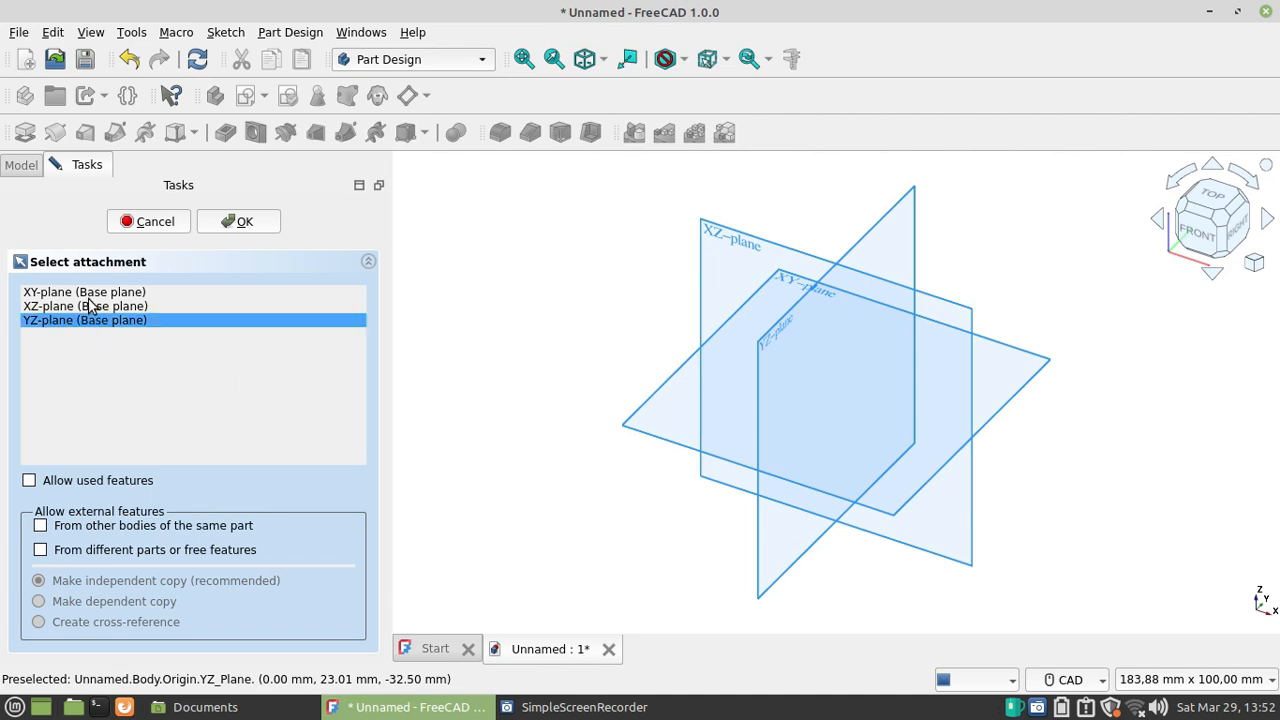
{"action": "left_click", "coordinate": [86, 291]}
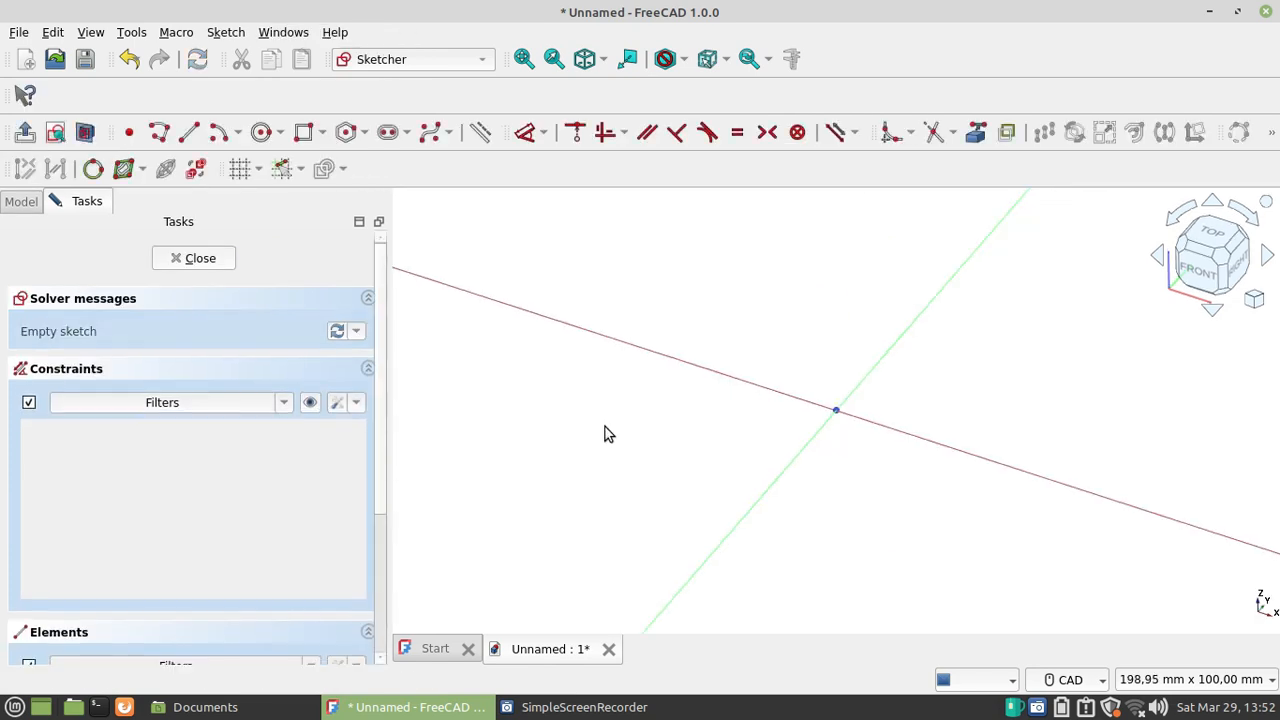
Step: Draw a 100 mm by 100 mm rectangle with its lower-left corner at the sketch origin and close the sketch
{"action": "middle_click_drag", "start_coordinate": [1002, 361], "coordinate": [806, 427]}
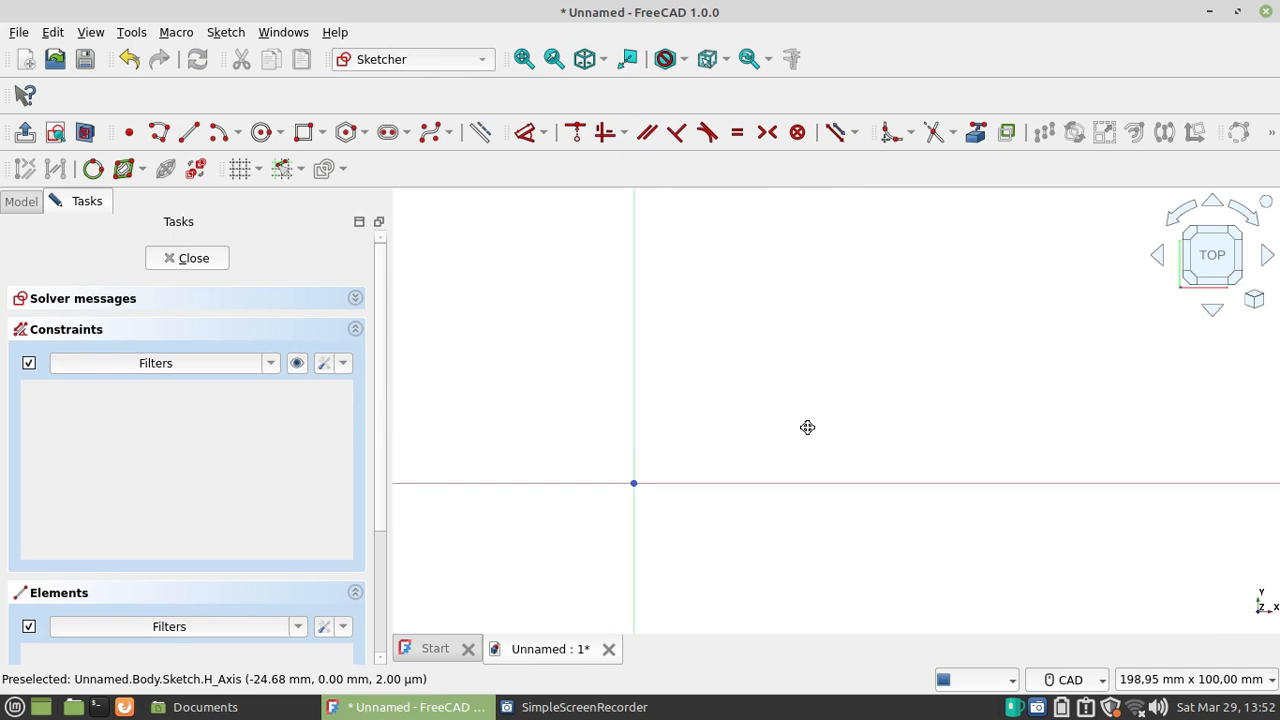
{"action": "scroll", "coordinate": [806, 426], "scroll_direction": "down", "scroll_amount": 2}
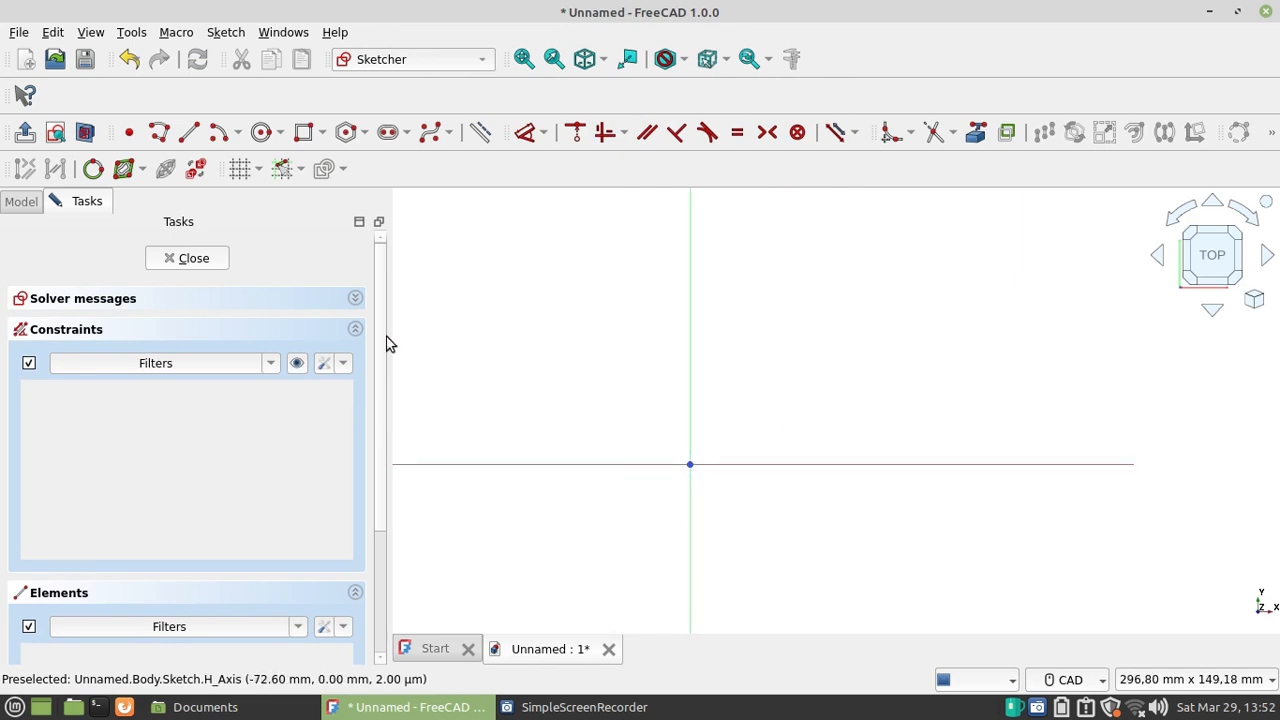
{"action": "left_click", "coordinate": [303, 135]}
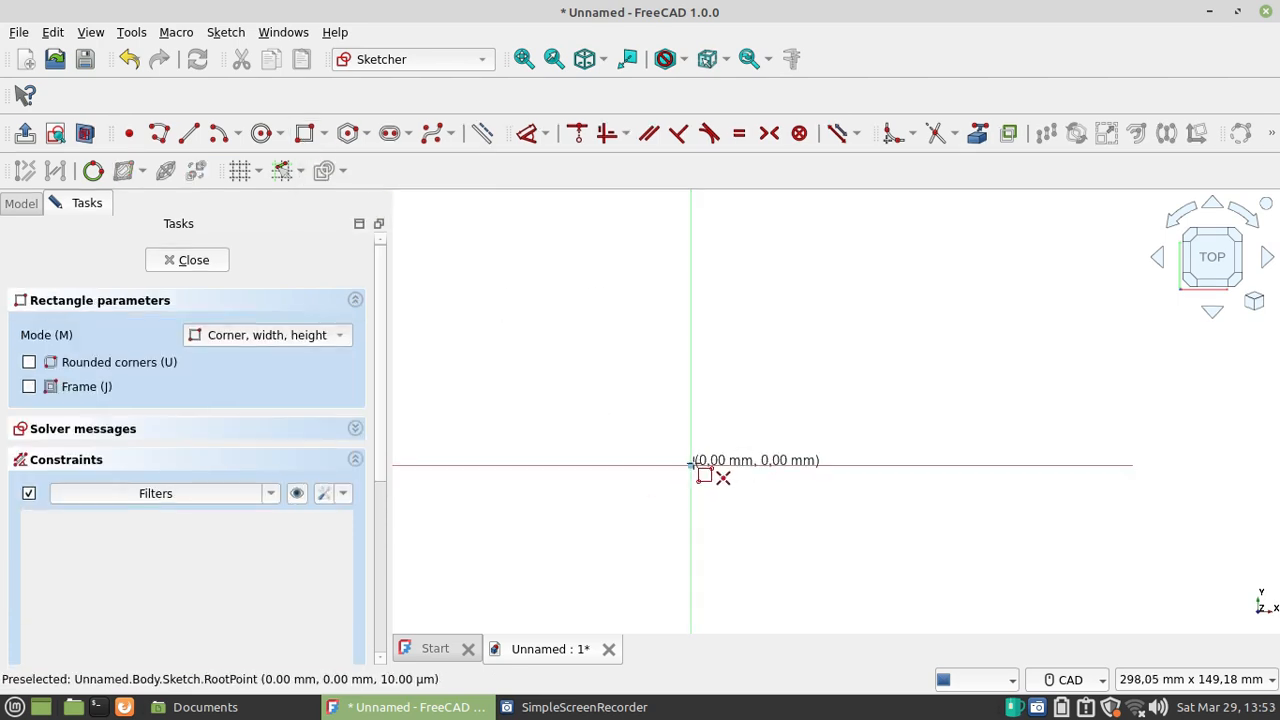
{"action": "left_click", "coordinate": [688, 463]}
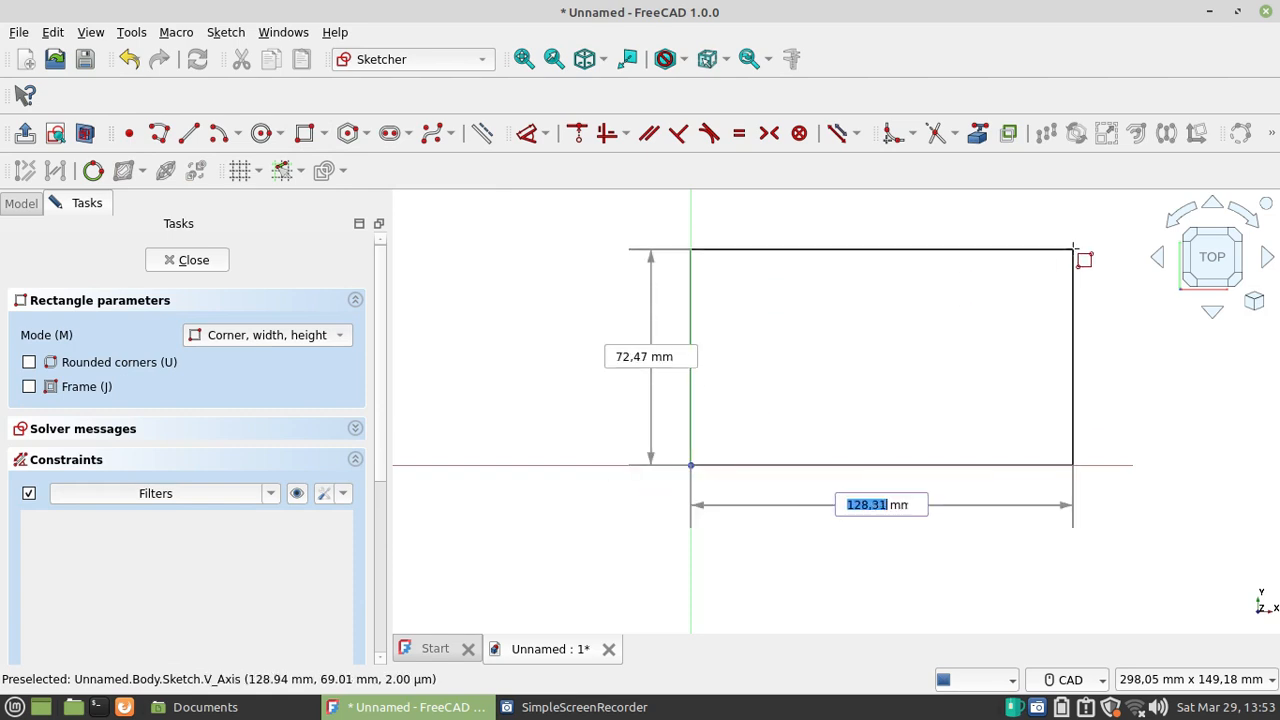
{"action": "type", "text": "100"}
{"action": "key", "text": "Tab"}
{"action": "type", "text": "100"}
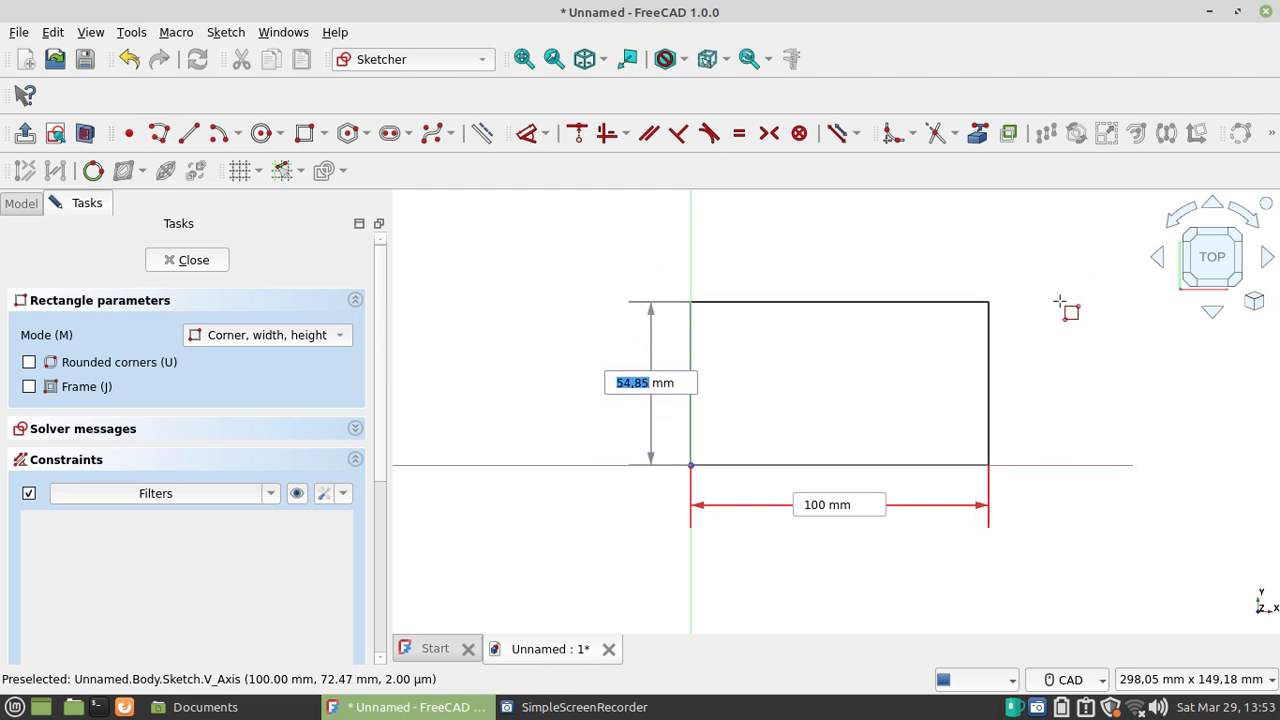
{"action": "type", "text": "100"}
{"action": "key", "text": "Return"}
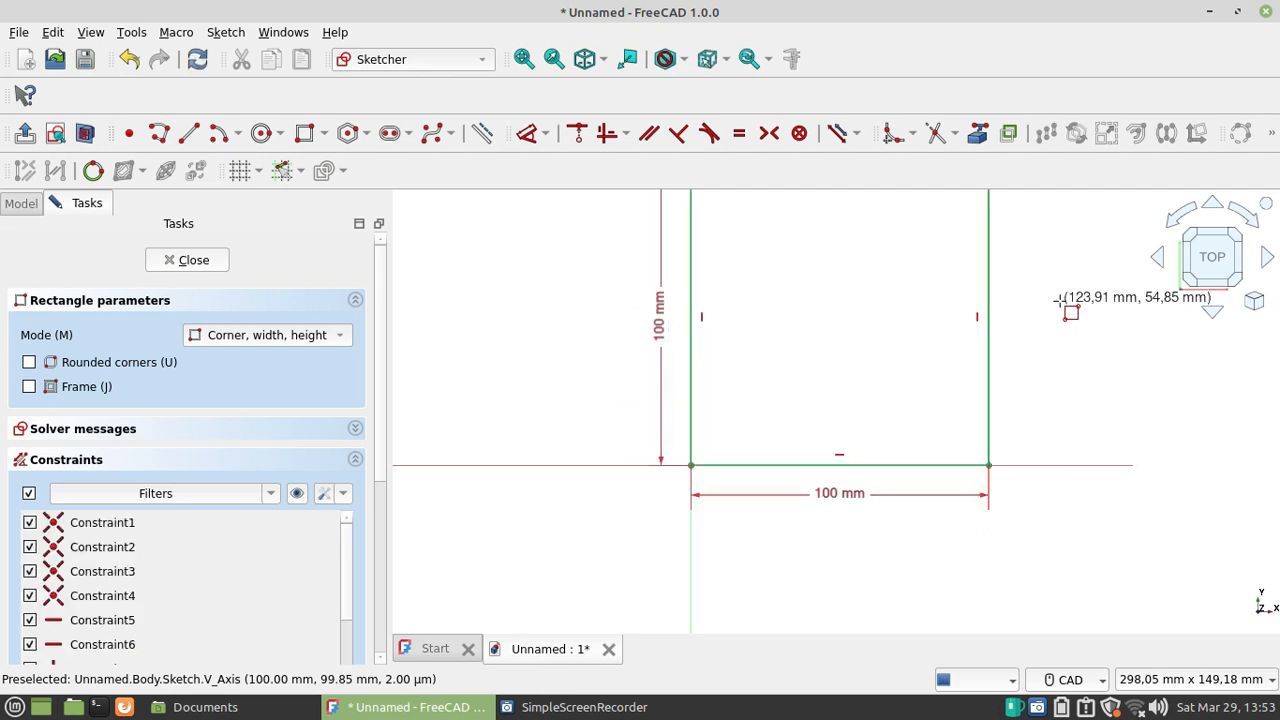
{"action": "scroll", "coordinate": [1029, 397], "scroll_direction": "down", "scroll_amount": 2}
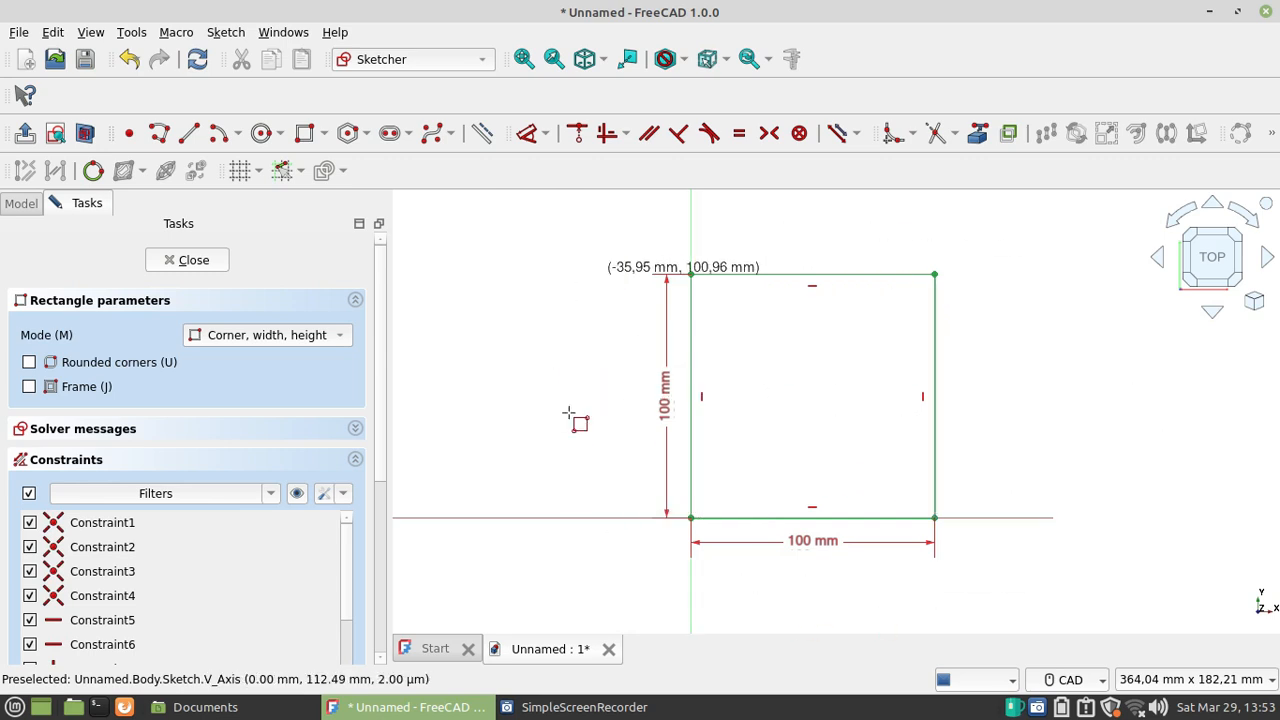
{"action": "left_click", "coordinate": [205, 262]}
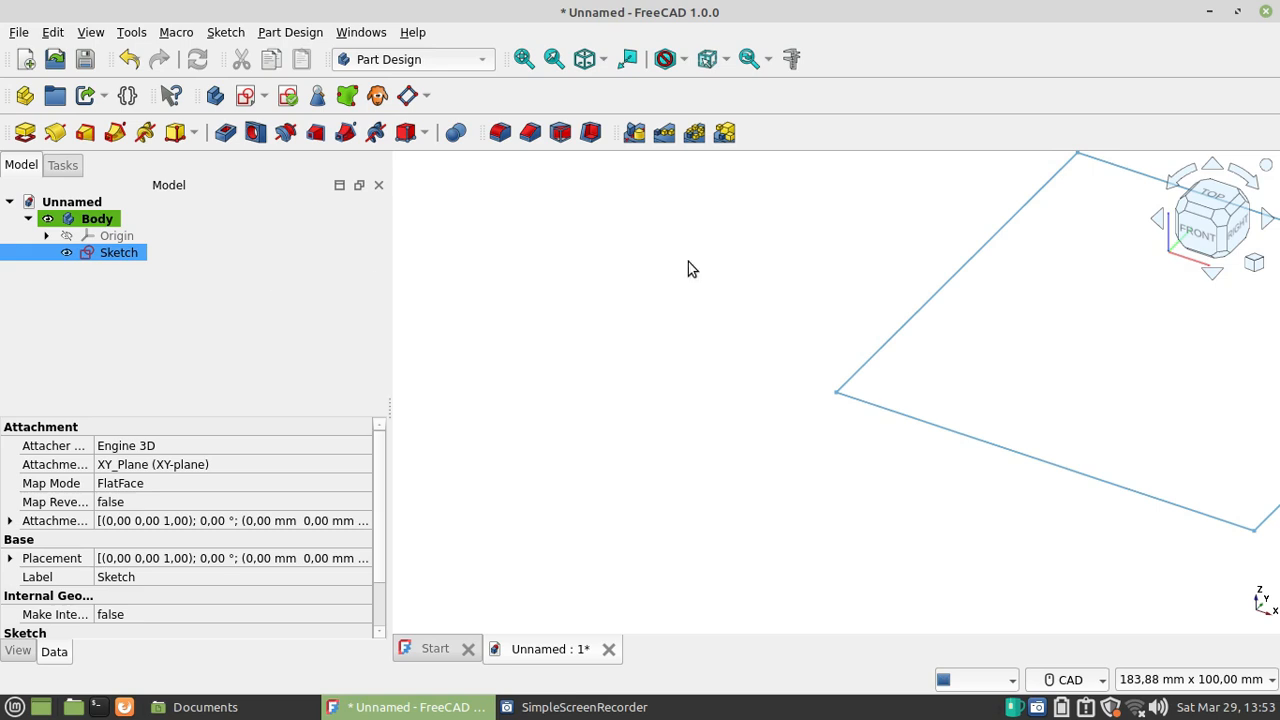
Step: Pad the square sketch to a length of 50 mm
{"action": "middle_click_drag", "start_coordinate": [769, 267], "coordinate": [497, 323]}
{"action": "scroll", "coordinate": [497, 323], "scroll_direction": "down", "scroll_amount": 1}
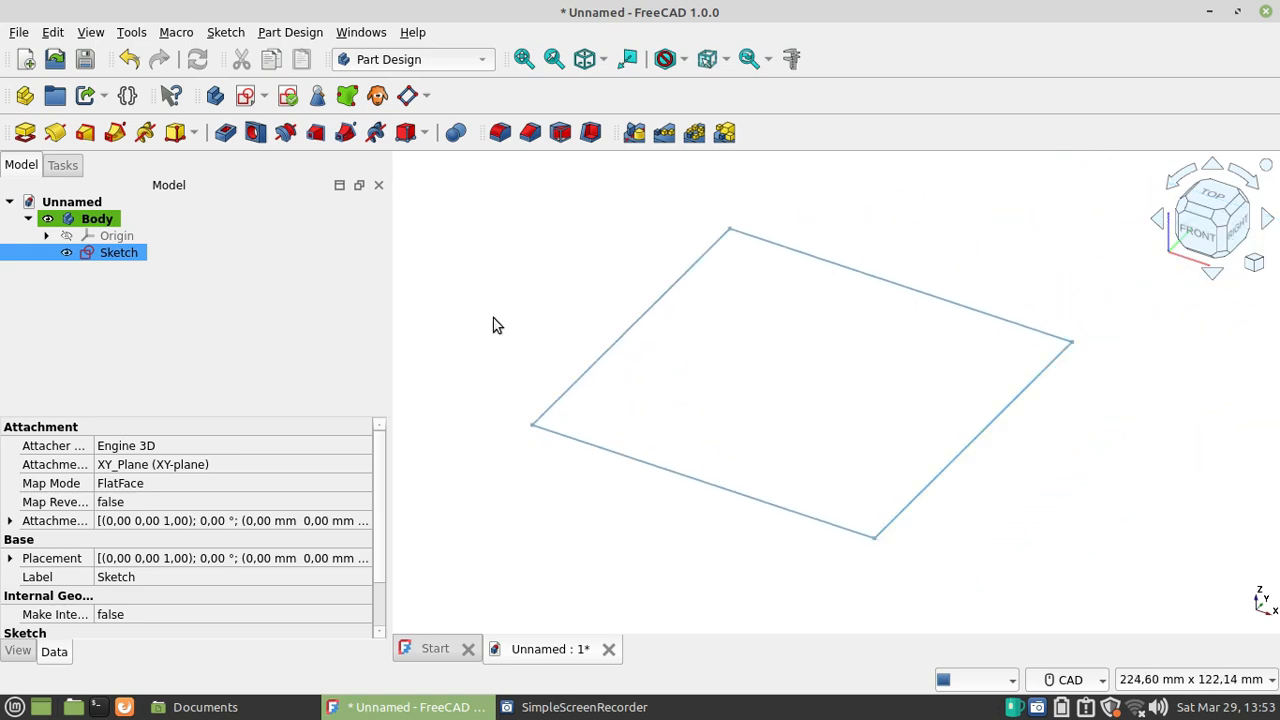
{"action": "middle_click_drag", "start_coordinate": [527, 277], "coordinate": [523, 295]}
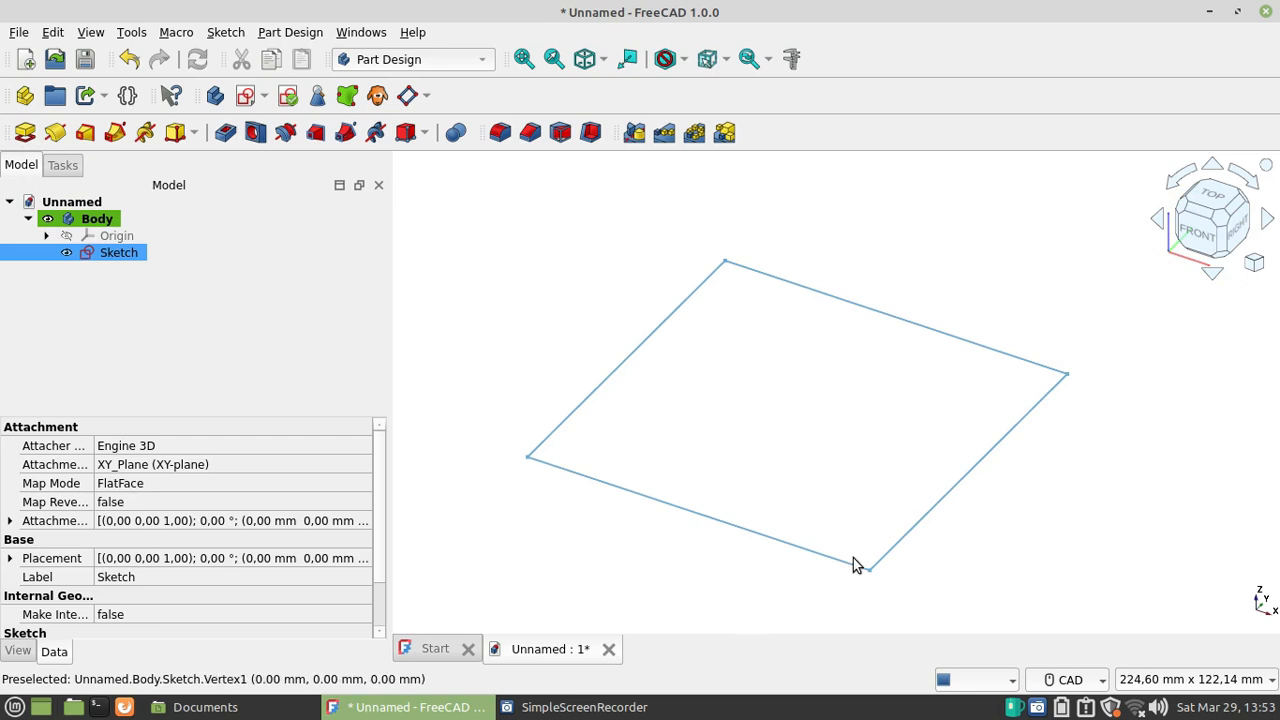
{"action": "left_click", "coordinate": [25, 132]}
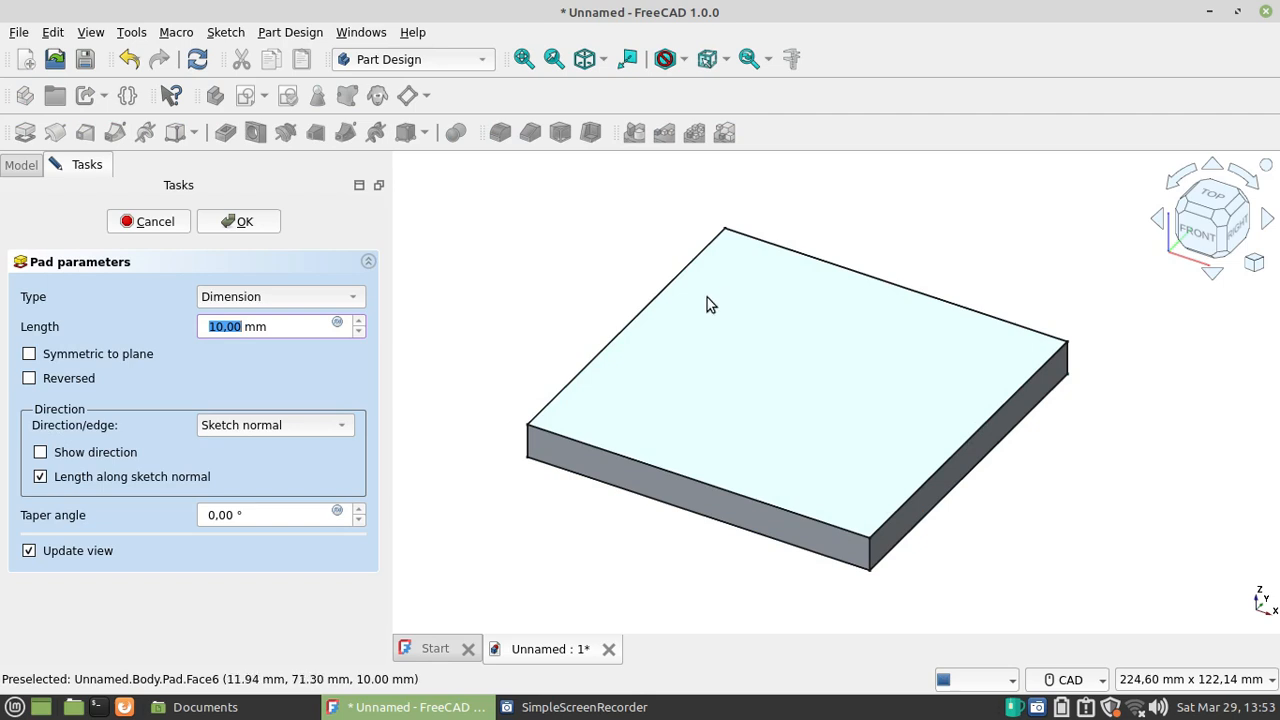
{"action": "left_click", "coordinate": [225, 329]}
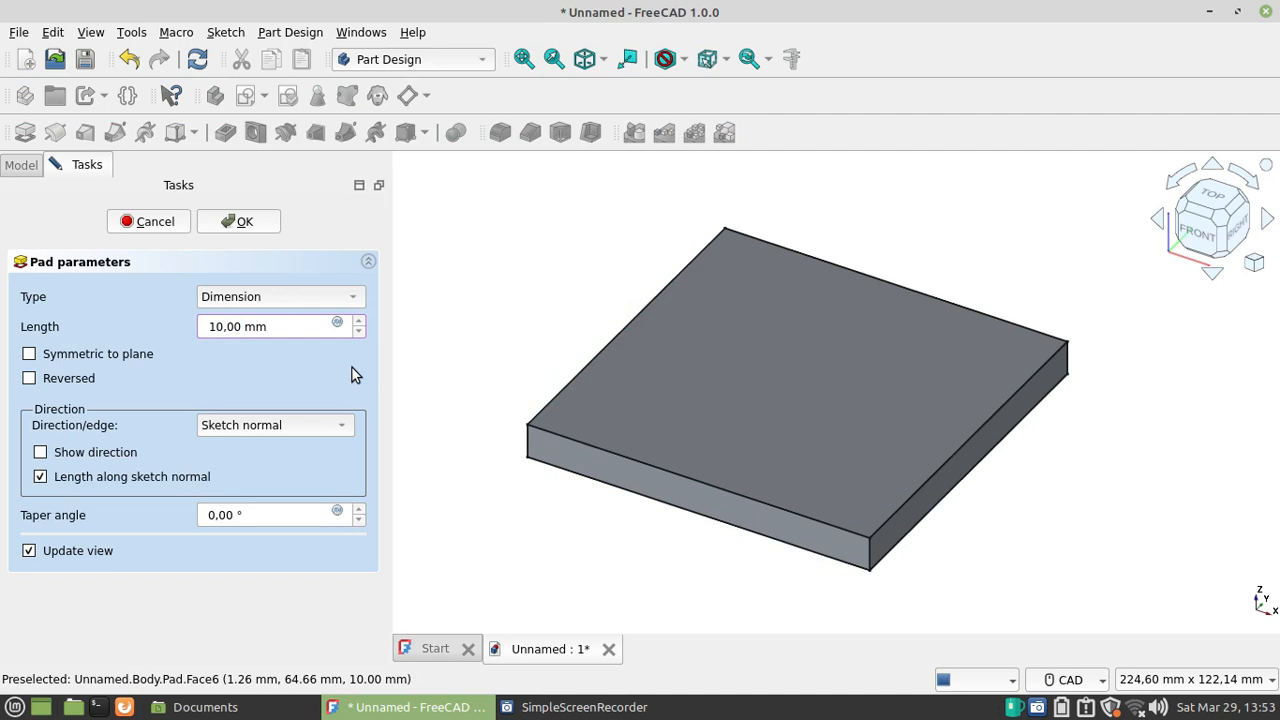
{"action": "key", "text": "BackSpace"}
{"action": "type", "text": "50."}
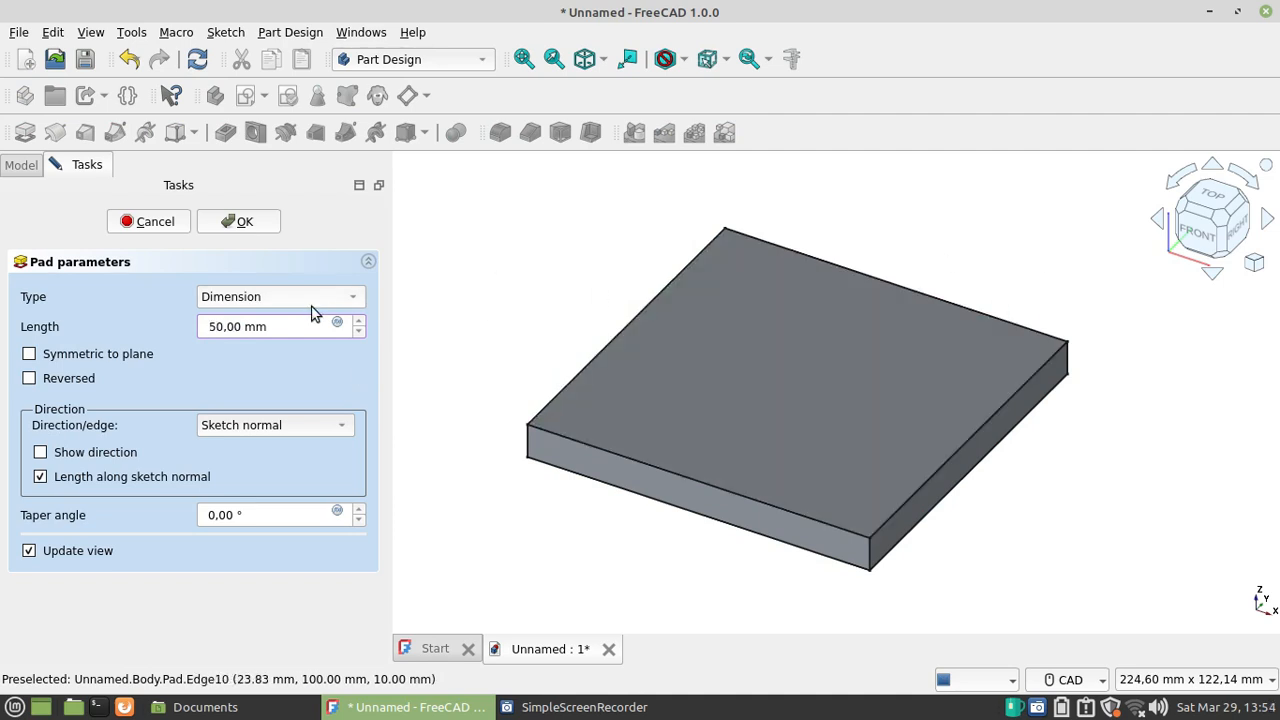
{"action": "left_click", "coordinate": [297, 302]}
{"action": "left_click", "coordinate": [297, 300]}
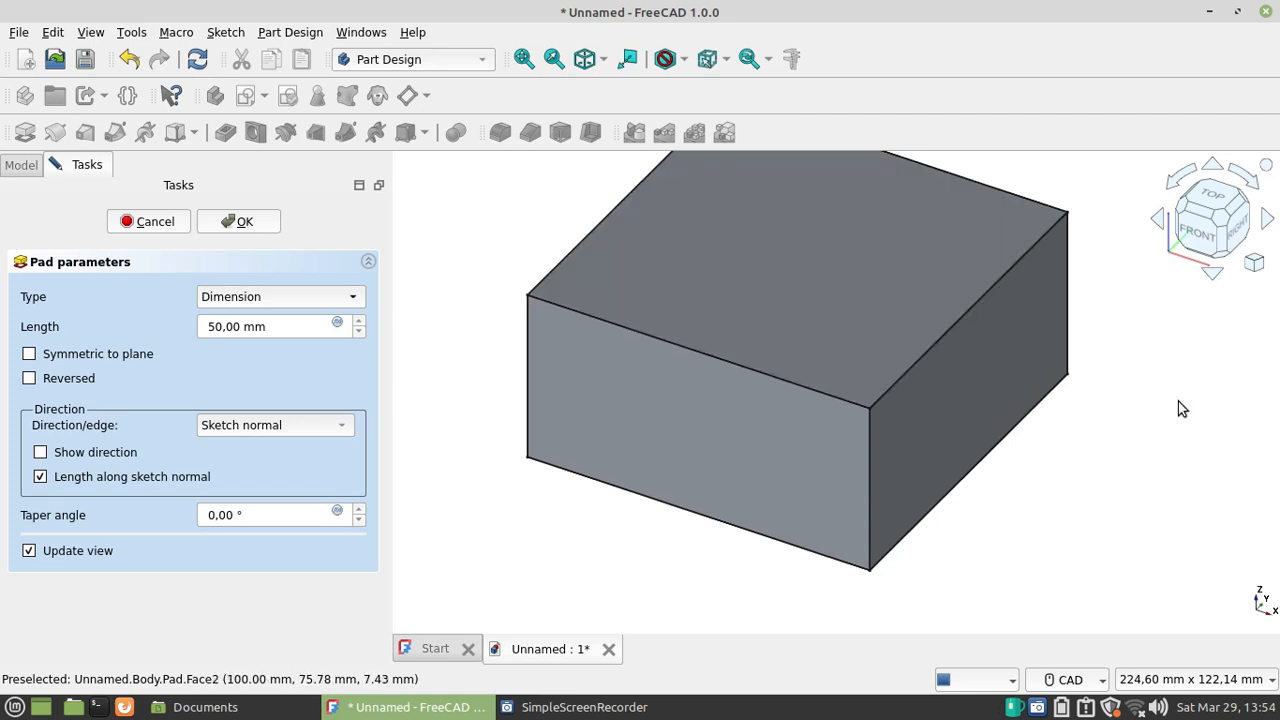
{"action": "middle_click_drag", "start_coordinate": [1088, 431], "coordinate": [978, 474]}
{"action": "scroll", "coordinate": [1063, 497], "scroll_direction": "down", "scroll_amount": 3}
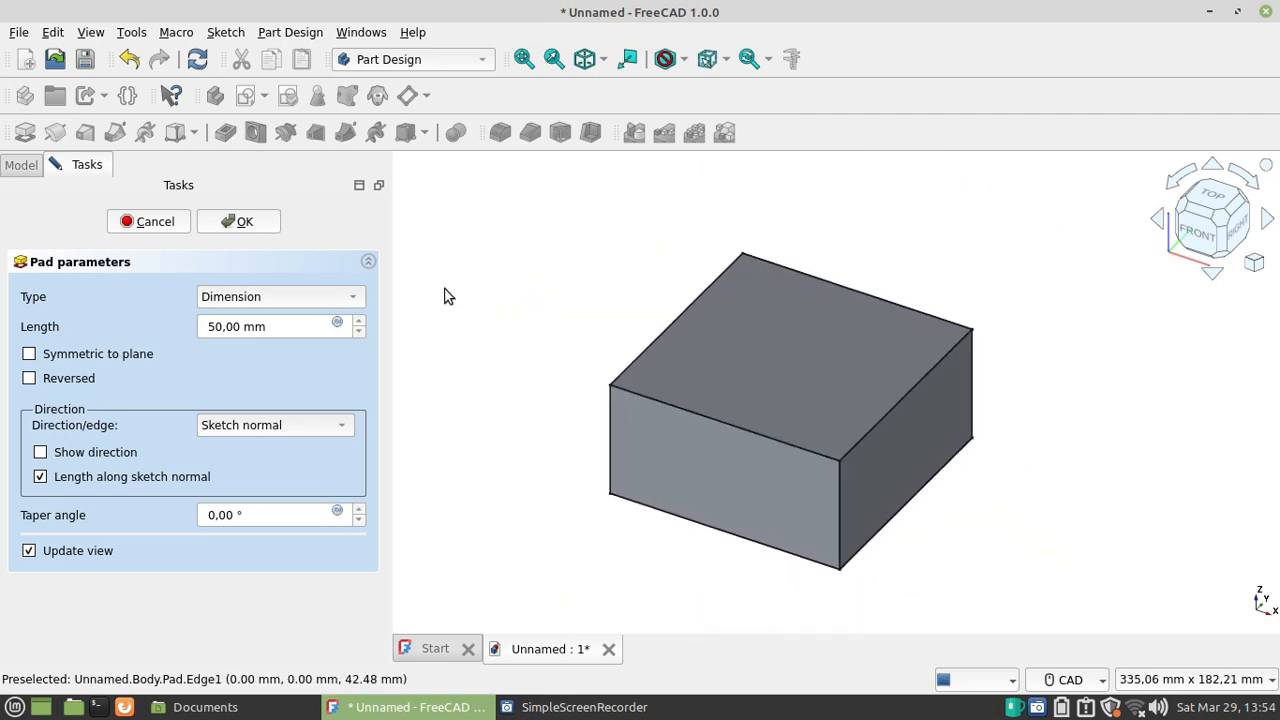
{"action": "left_click", "coordinate": [242, 221]}
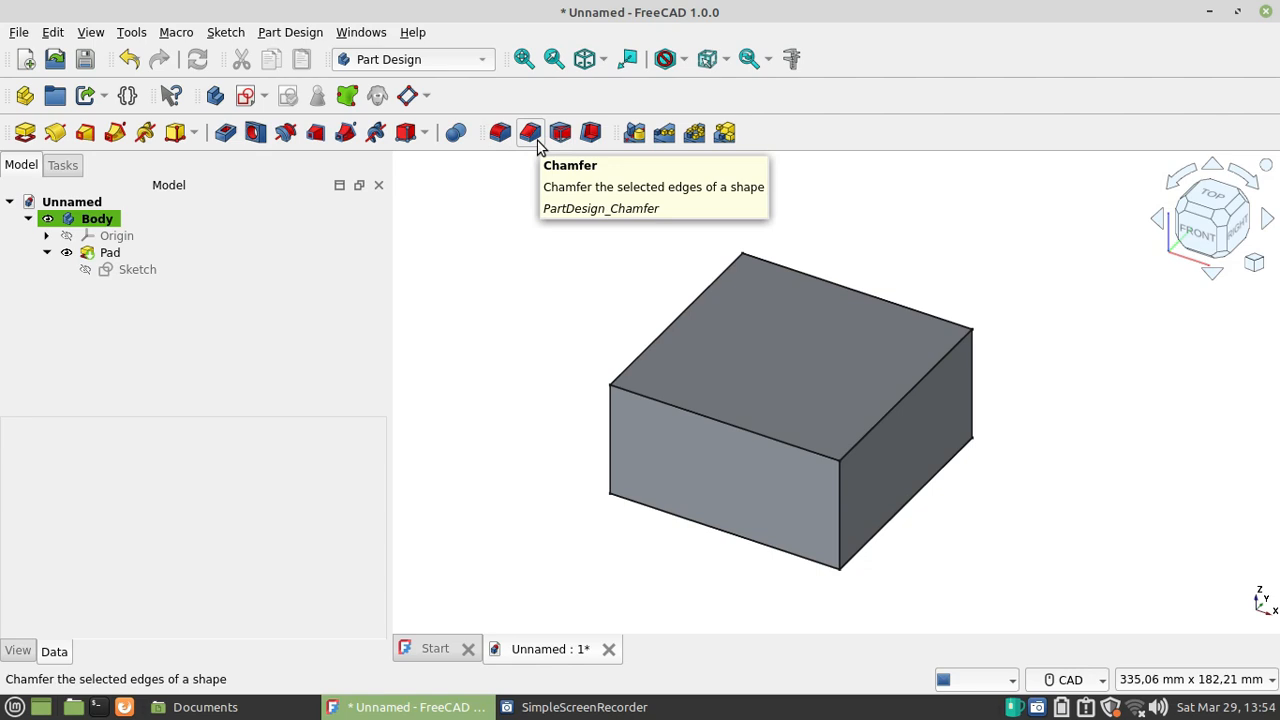
Step: Start a chamfer on the padded block with type Equal distance and a size of 5 mm
{"action": "left_click", "coordinate": [537, 145]}
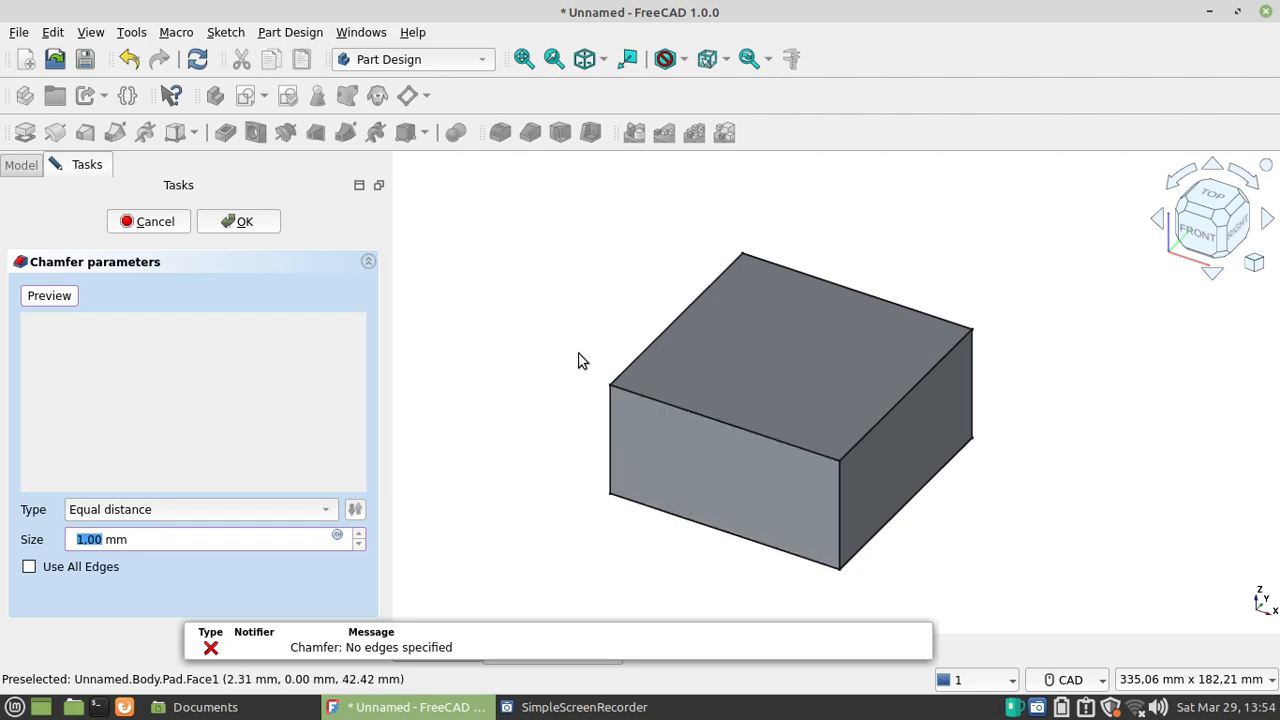
{"action": "middle_click_drag", "start_coordinate": [594, 286], "coordinate": [530, 188]}
{"action": "left_click", "coordinate": [330, 511]}
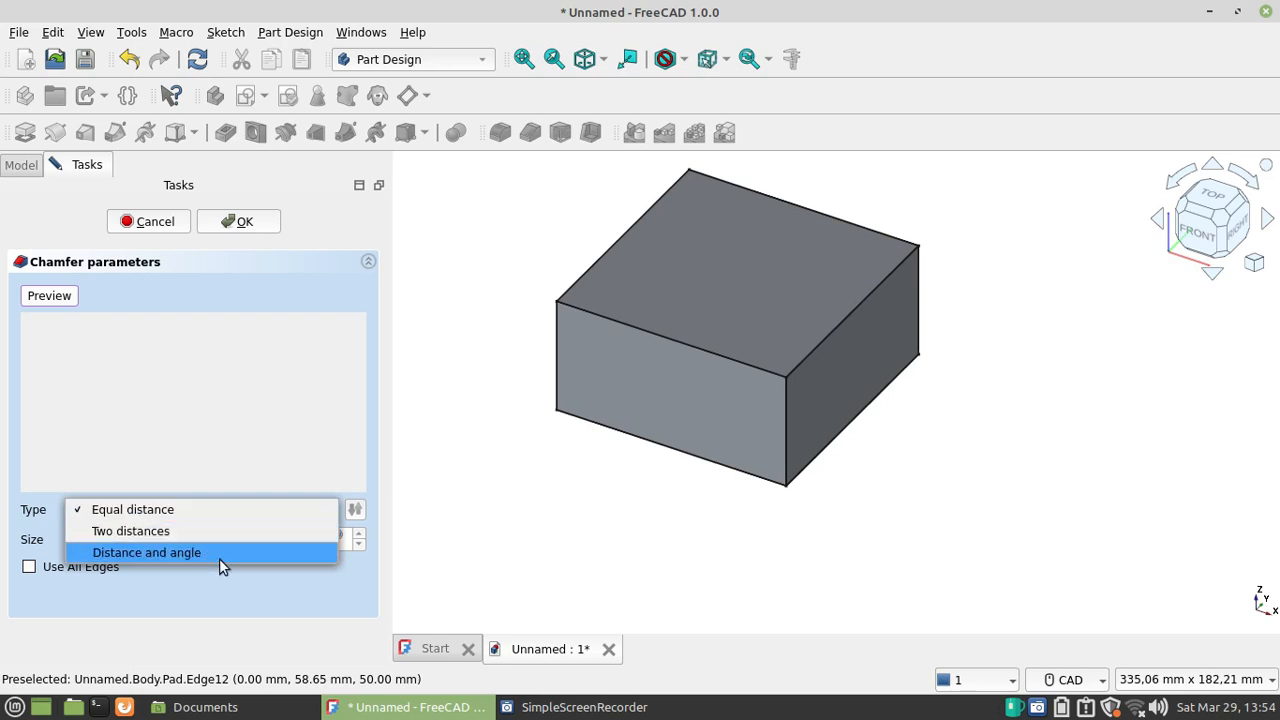
{"action": "left_click", "coordinate": [259, 434]}
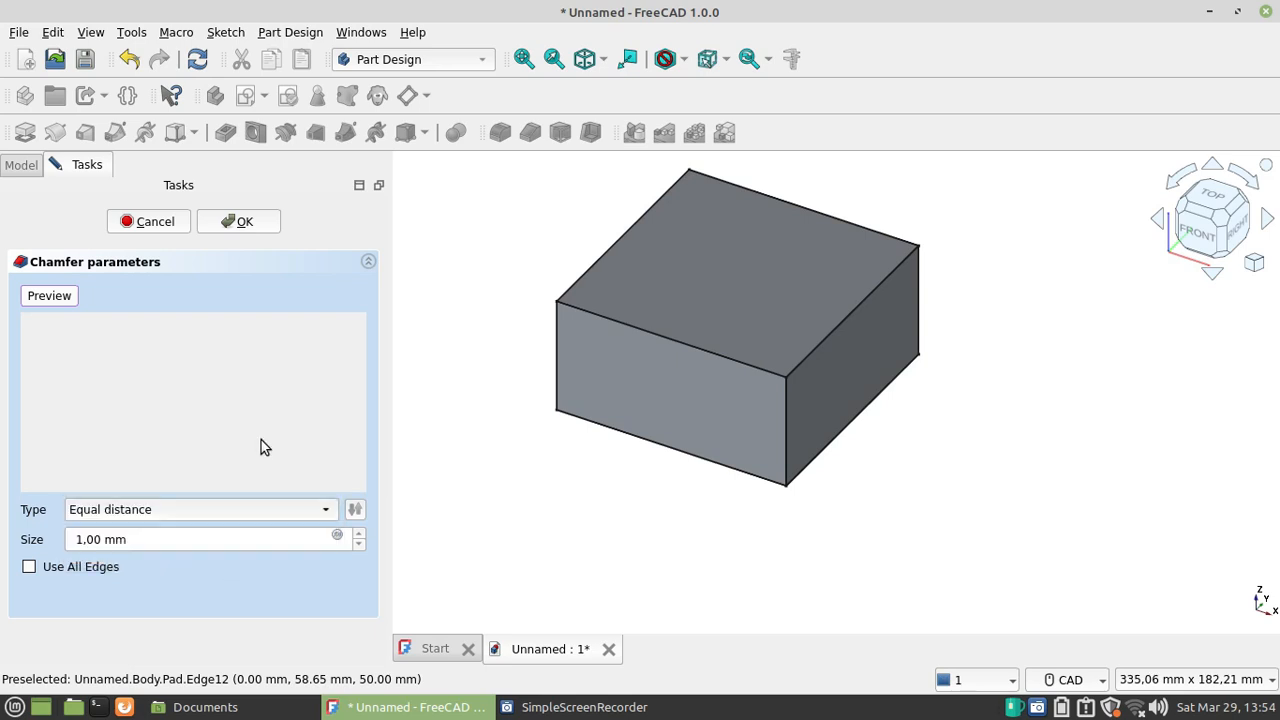
{"action": "left_click", "coordinate": [161, 540]}
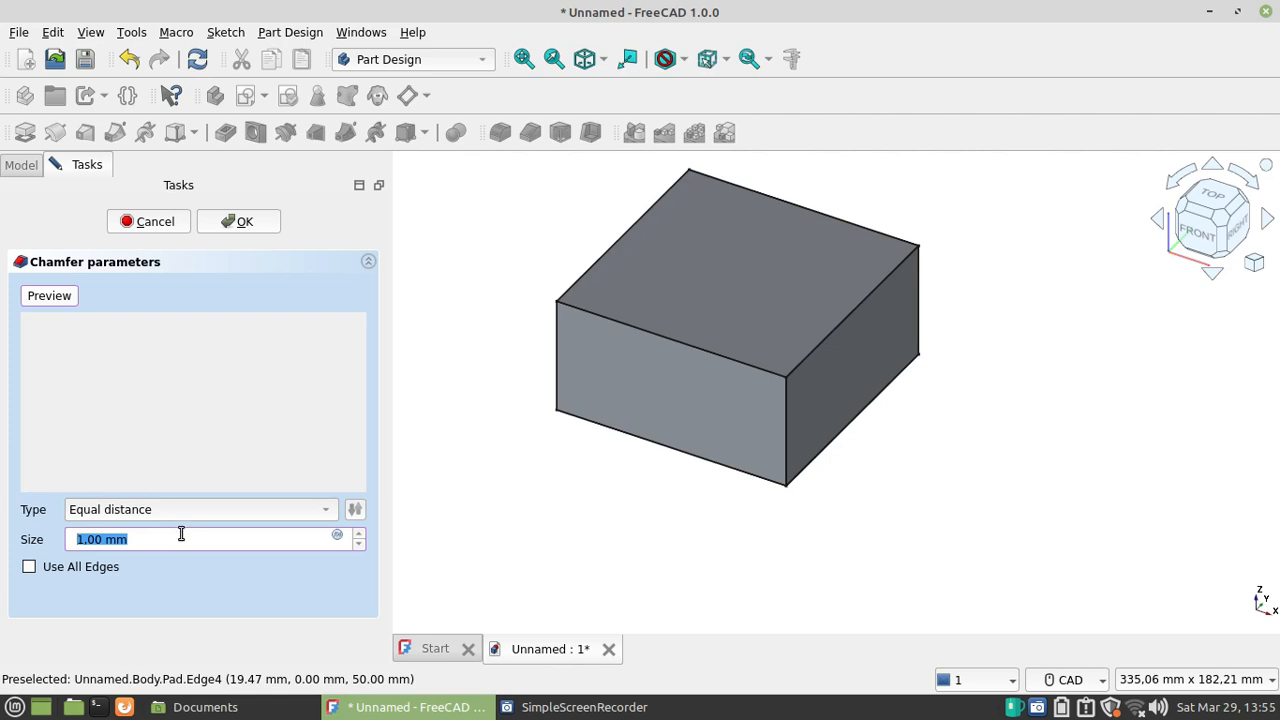
{"action": "type", "text": "5mm"}
Step: Add the four edges of the block's top face to the chamfer and preview it
{"action": "left_click", "coordinate": [597, 312]}
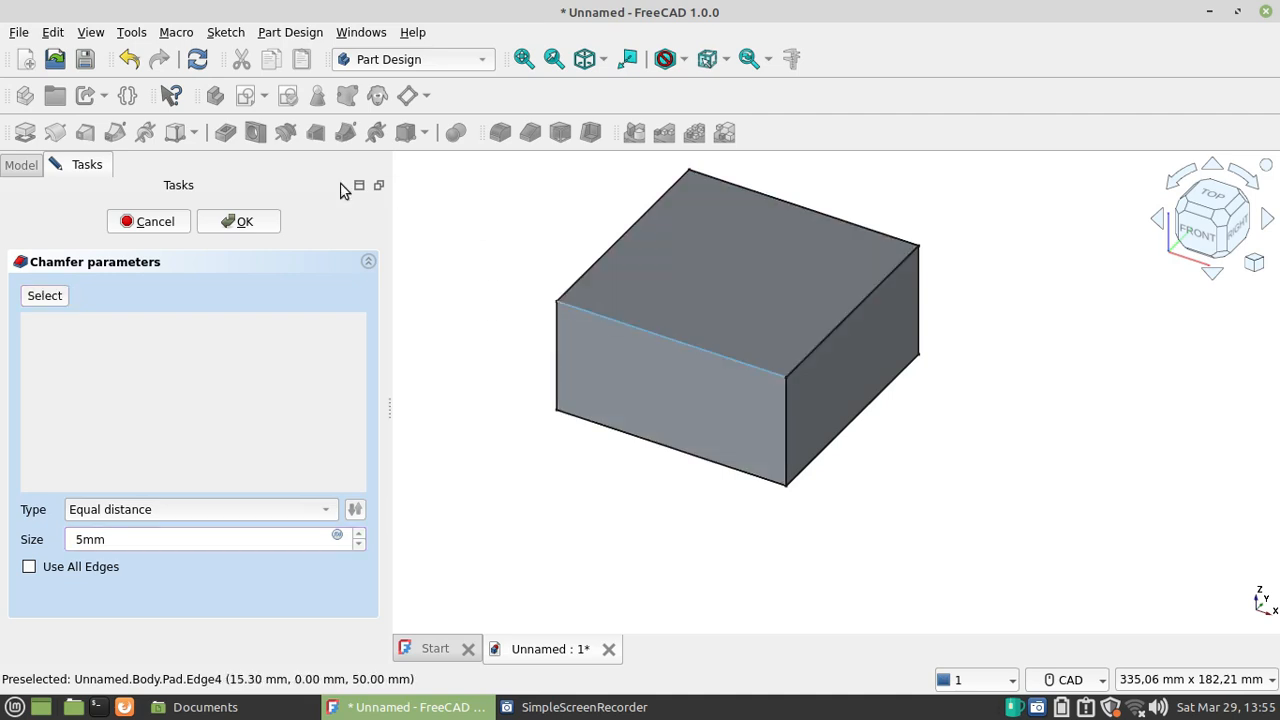
{"action": "left_click", "coordinate": [57, 305]}
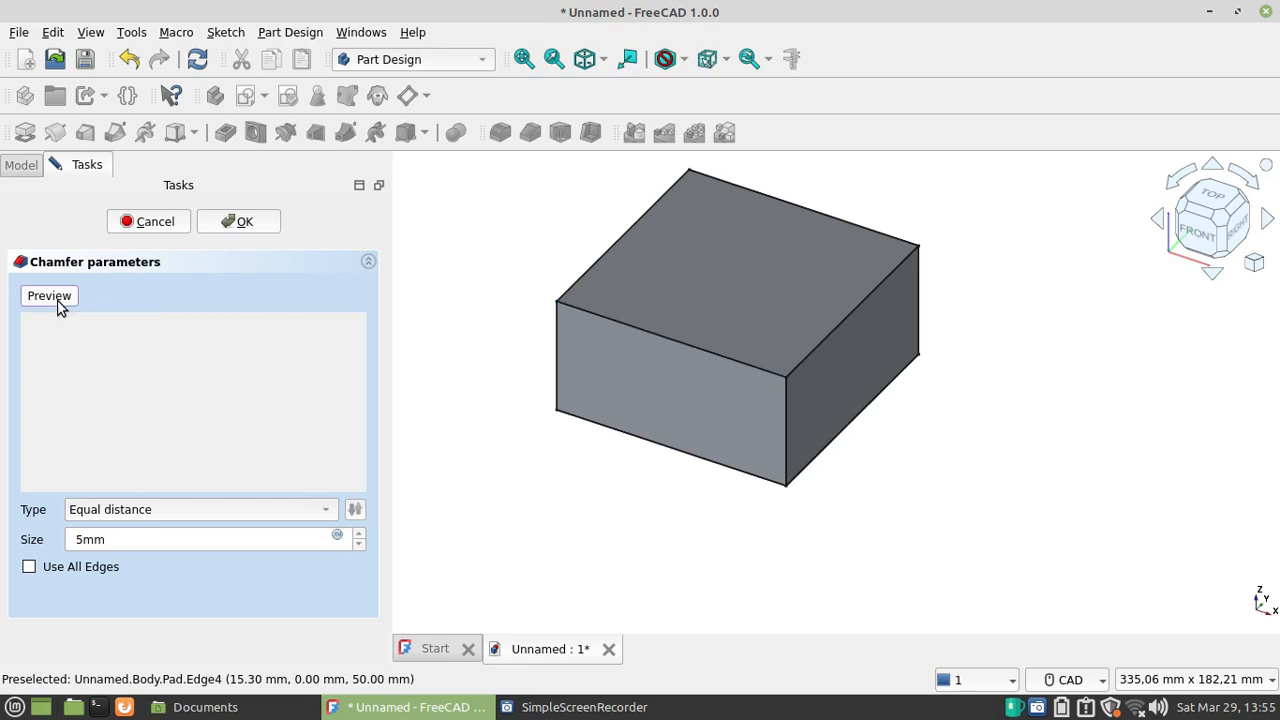
{"action": "left_click", "coordinate": [580, 303]}
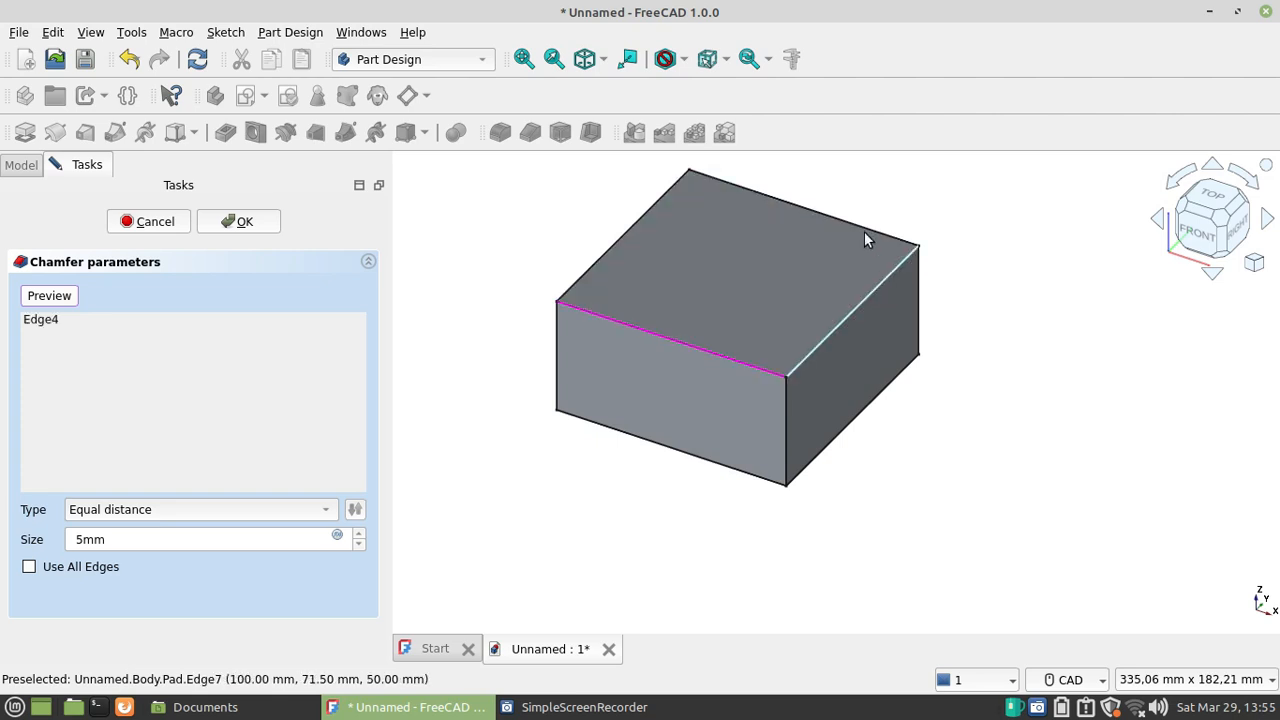
{"action": "left_click", "coordinate": [881, 282]}
{"action": "left_click", "coordinate": [772, 208]}
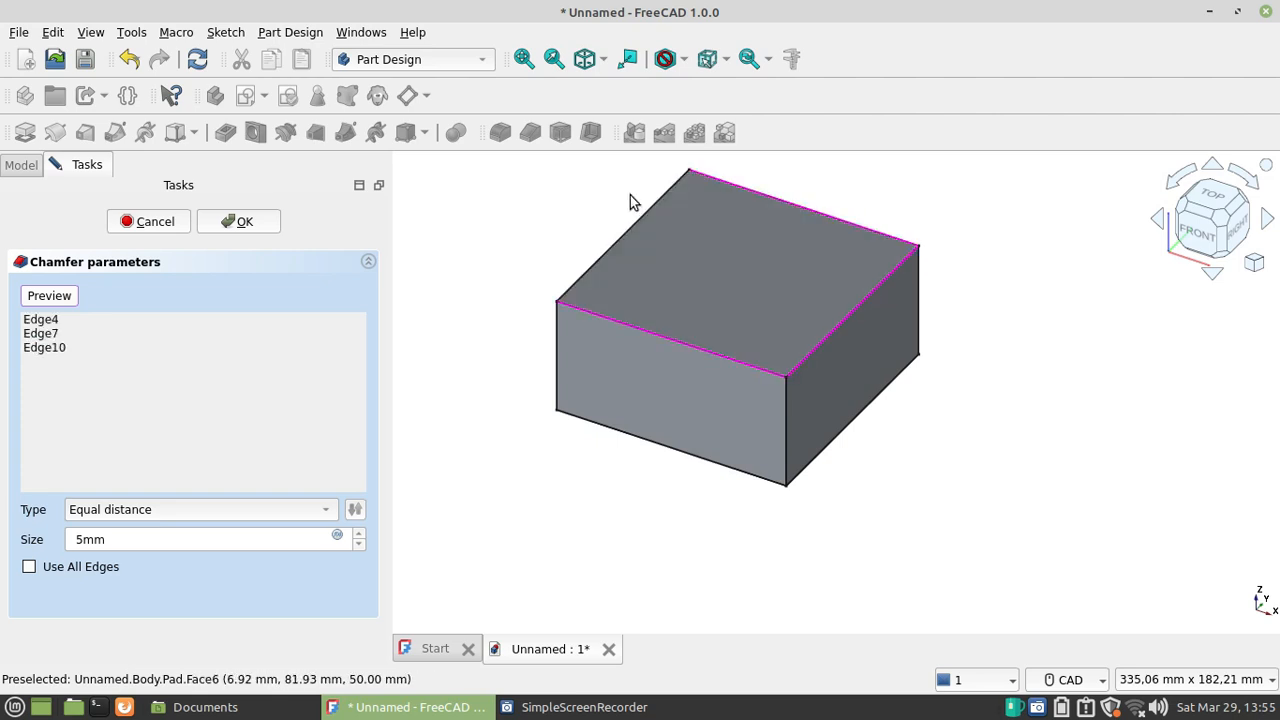
{"action": "left_click", "coordinate": [636, 216]}
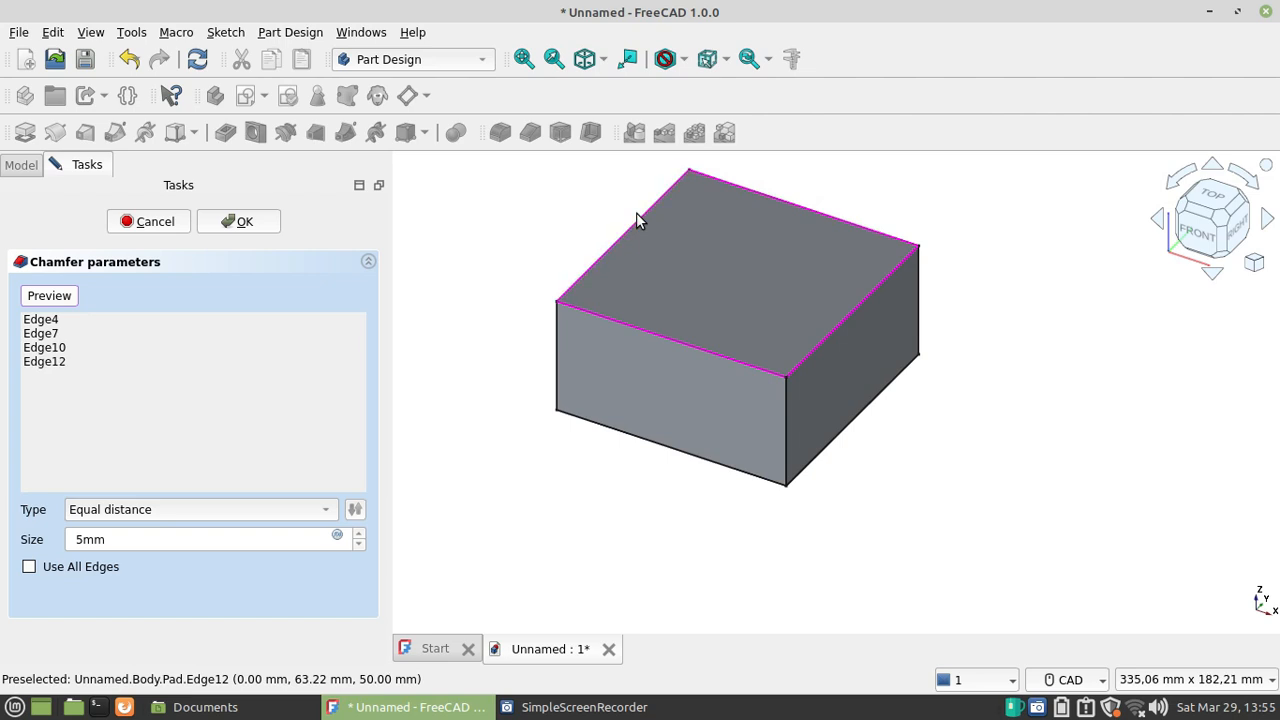
{"action": "left_click", "coordinate": [48, 296]}
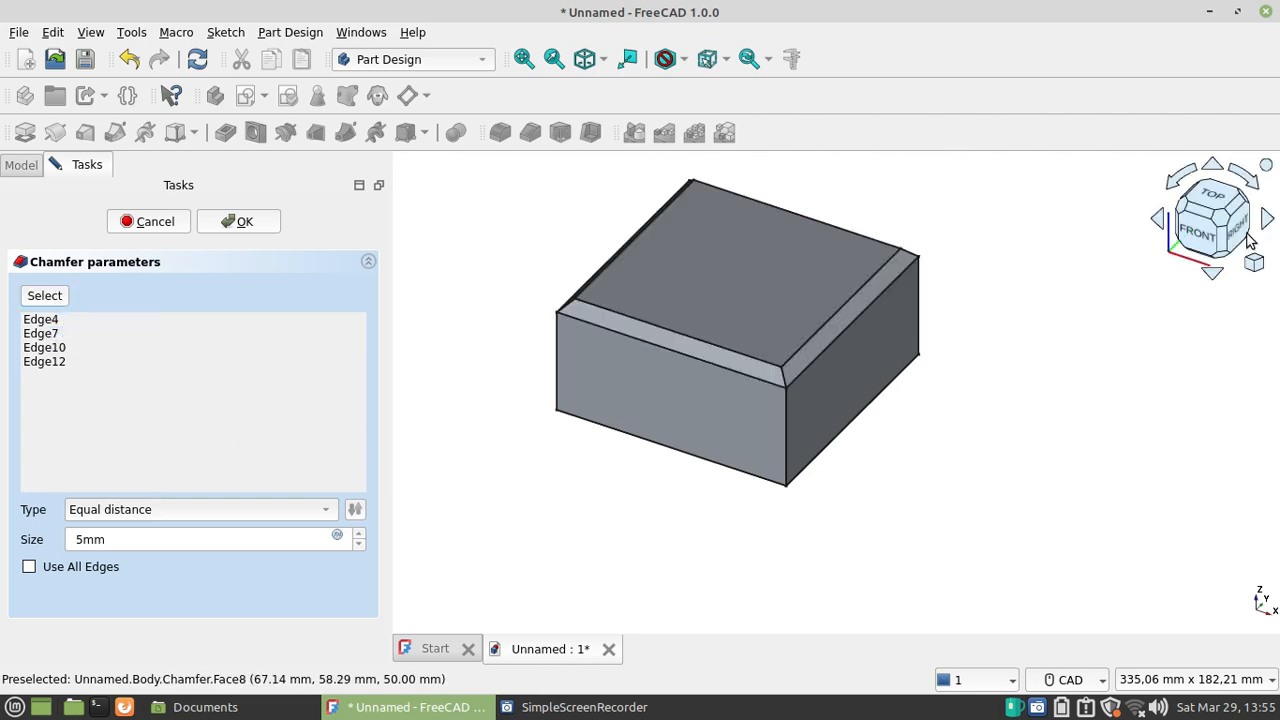
Step: Switch the navigation style to OpenSCAD and orbit the chamfered block to inspect its edges
{"action": "middle_click_drag", "start_coordinate": [914, 446], "coordinate": [820, 509]}
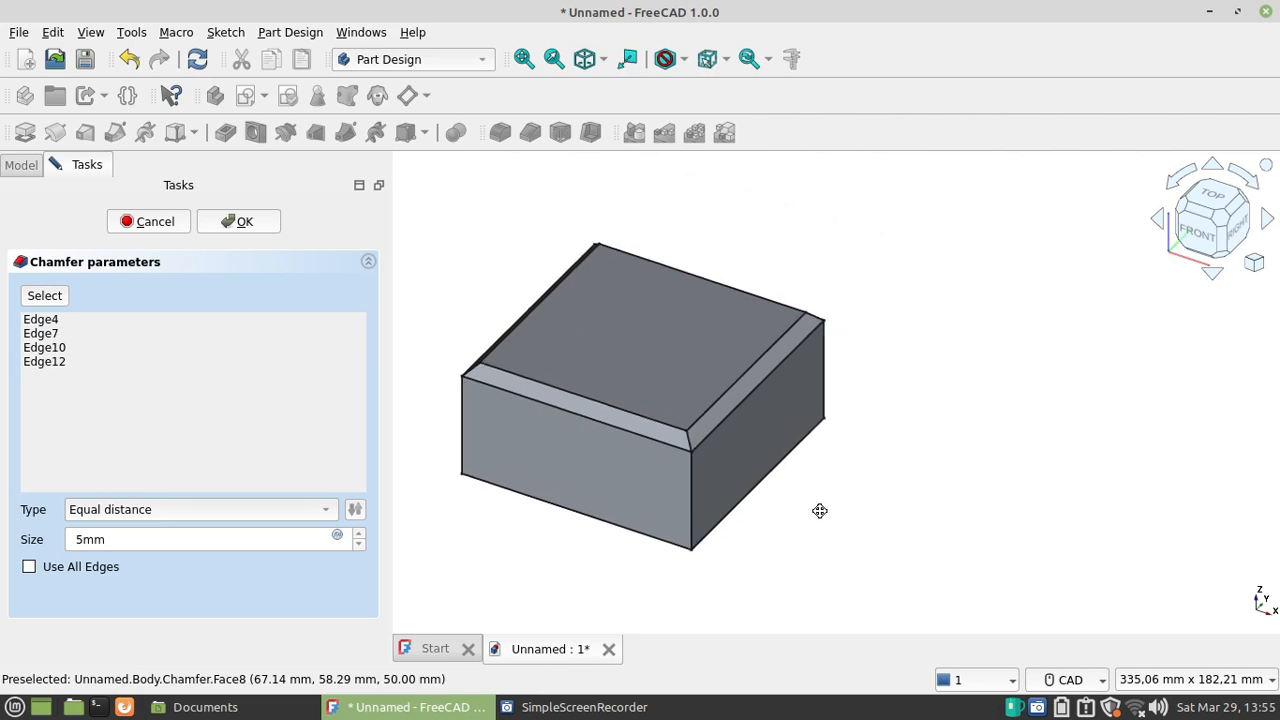
{"action": "left_click", "coordinate": [1074, 680]}
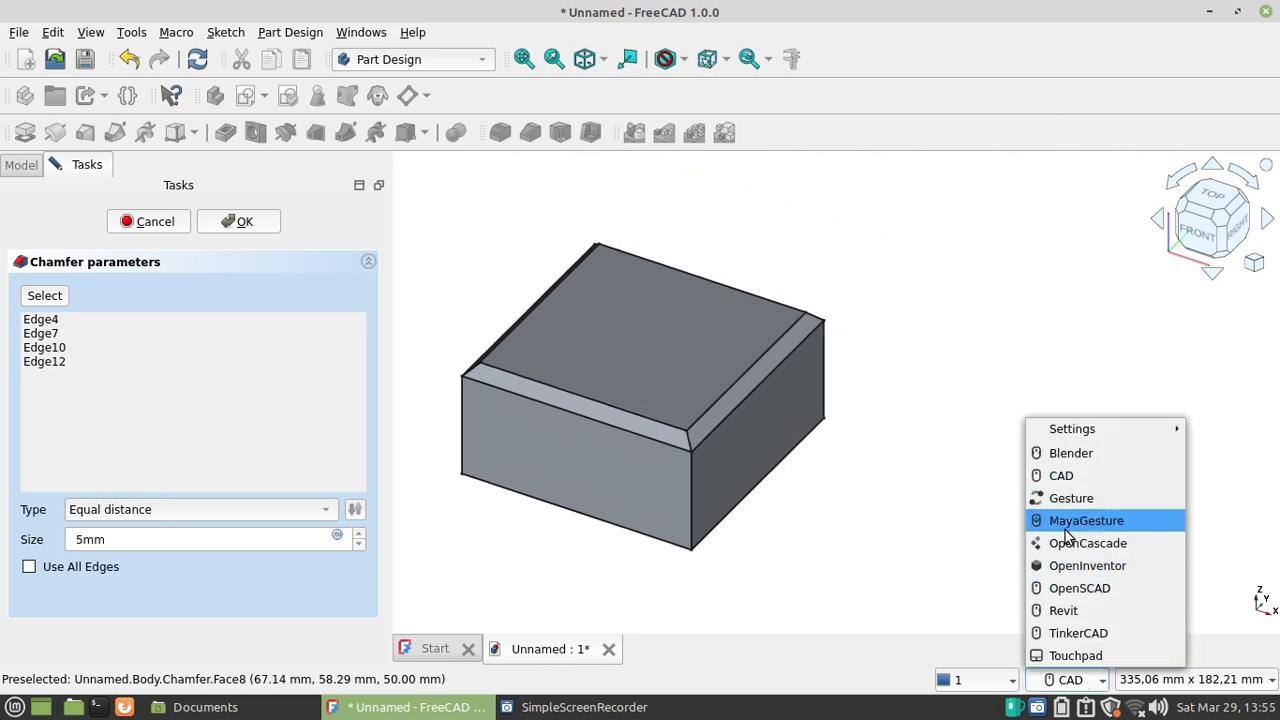
{"action": "left_click", "coordinate": [1073, 590]}
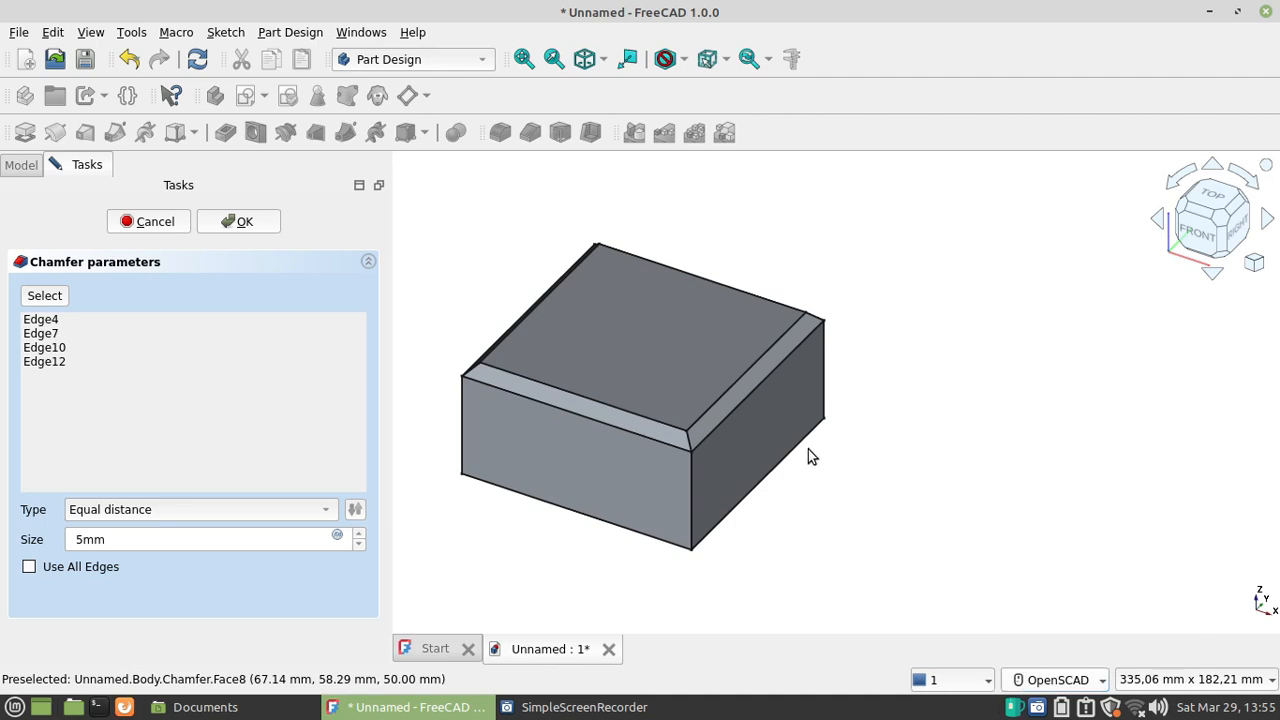
{"action": "scroll", "coordinate": [734, 457], "scroll_direction": "down", "scroll_amount": 4}
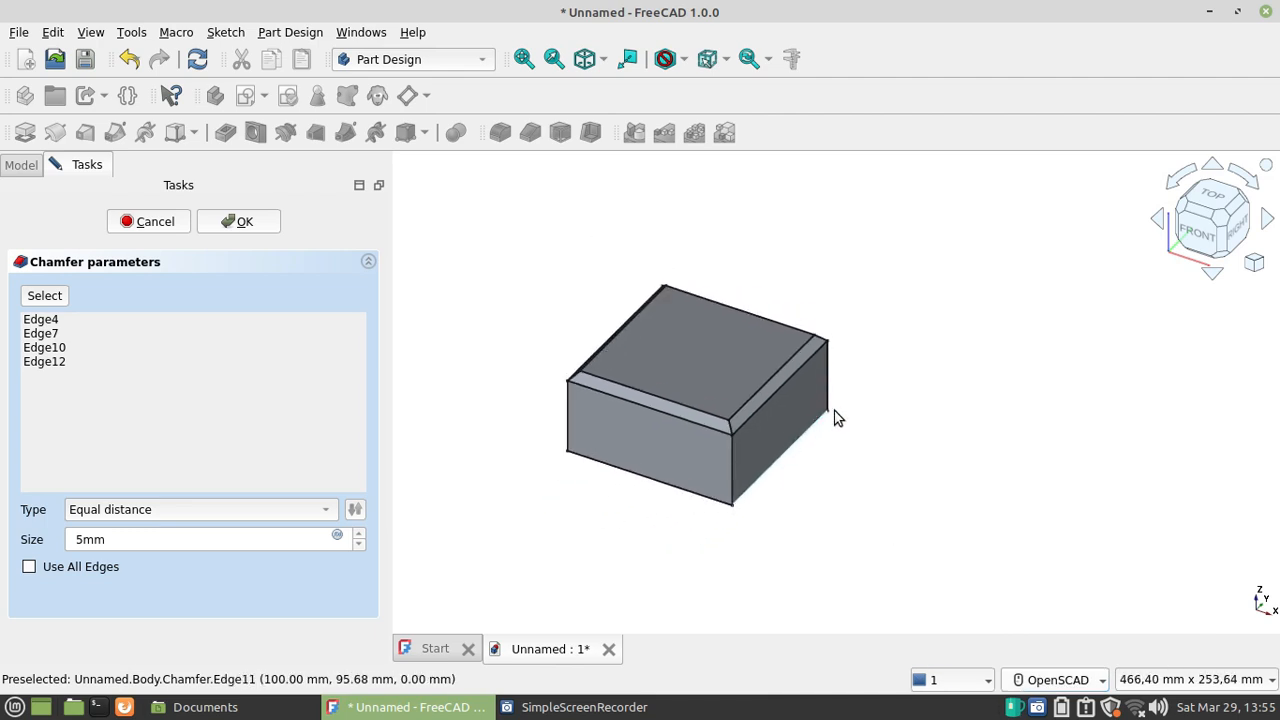
{"action": "left_click_drag", "start_coordinate": [846, 405], "coordinate": [759, 421]}
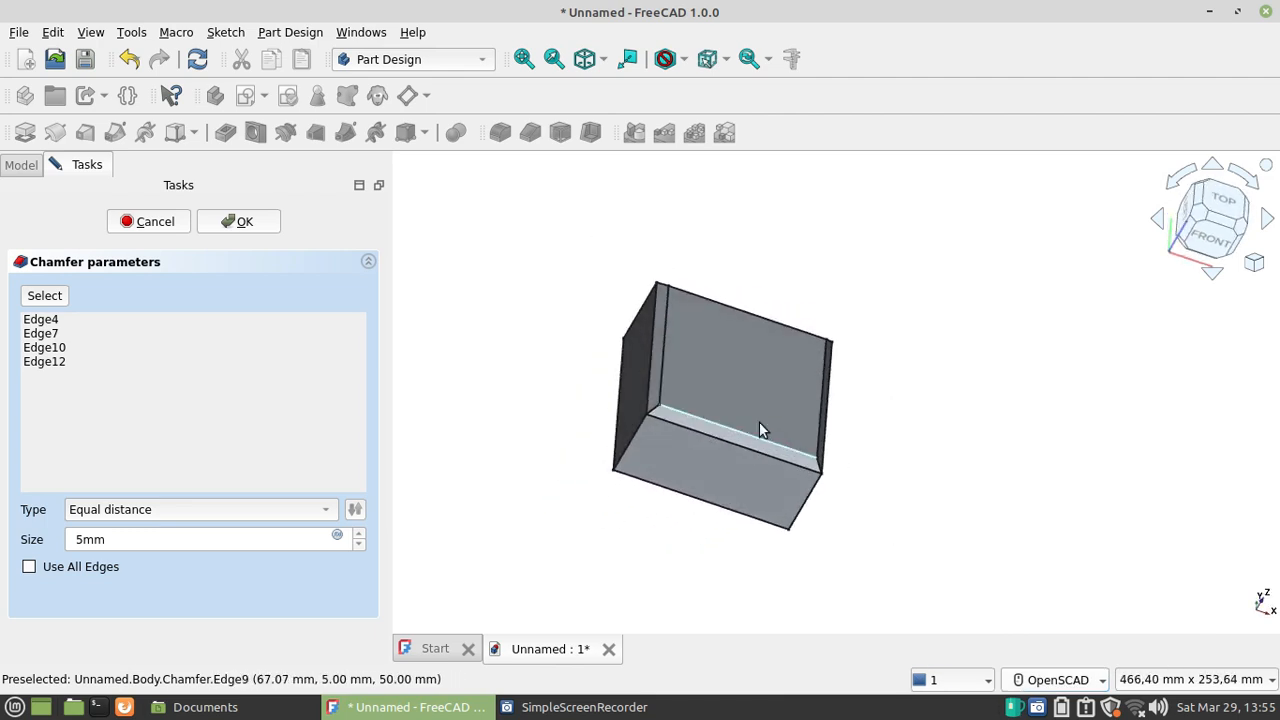
Step: Examine the chamfered edges of the block's top face up close, from an angle and from the right side
{"action": "scroll", "coordinate": [759, 425], "scroll_direction": "up", "scroll_amount": 4}
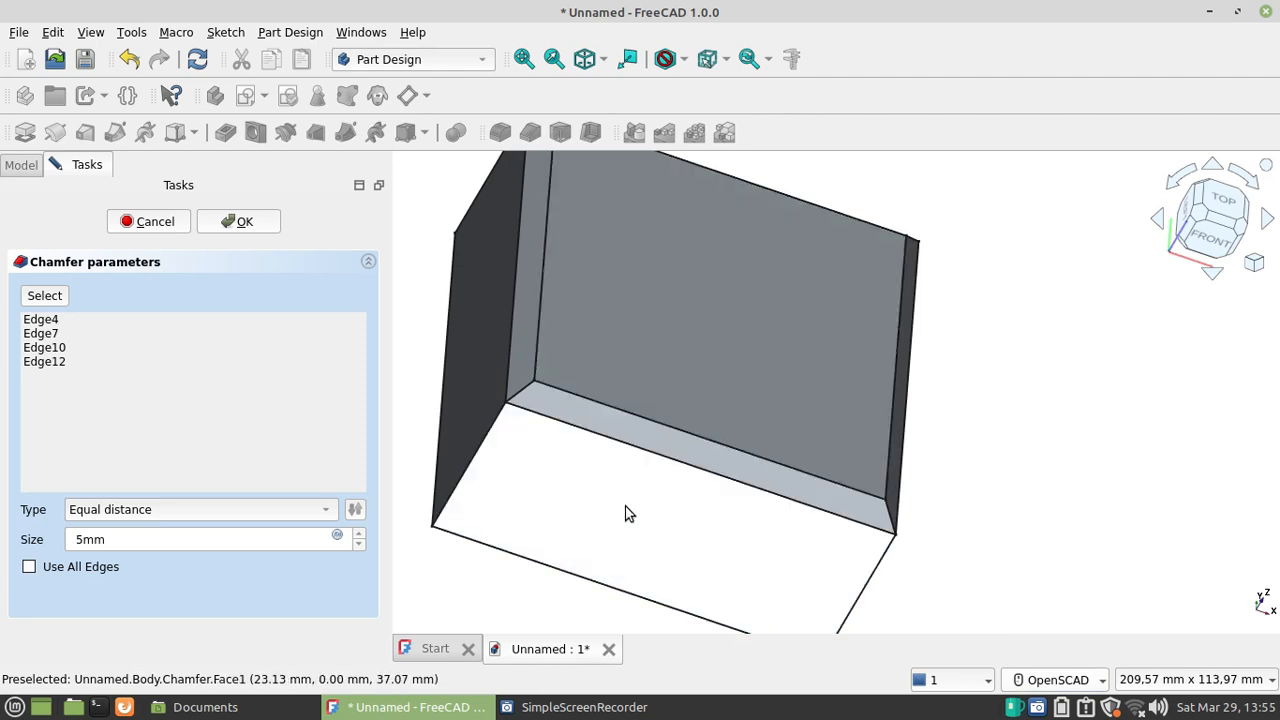
{"action": "left_click_drag", "start_coordinate": [614, 490], "coordinate": [426, 451]}
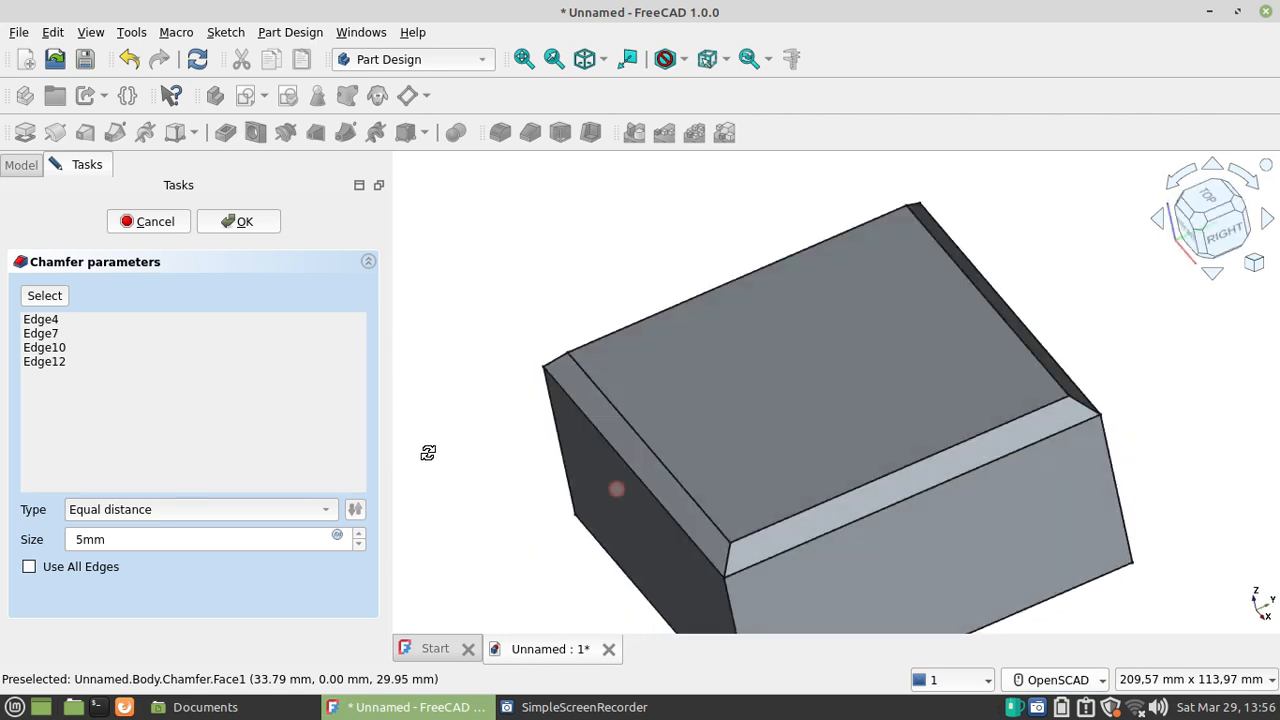
{"action": "scroll", "coordinate": [530, 383], "scroll_direction": "up", "scroll_amount": 1}
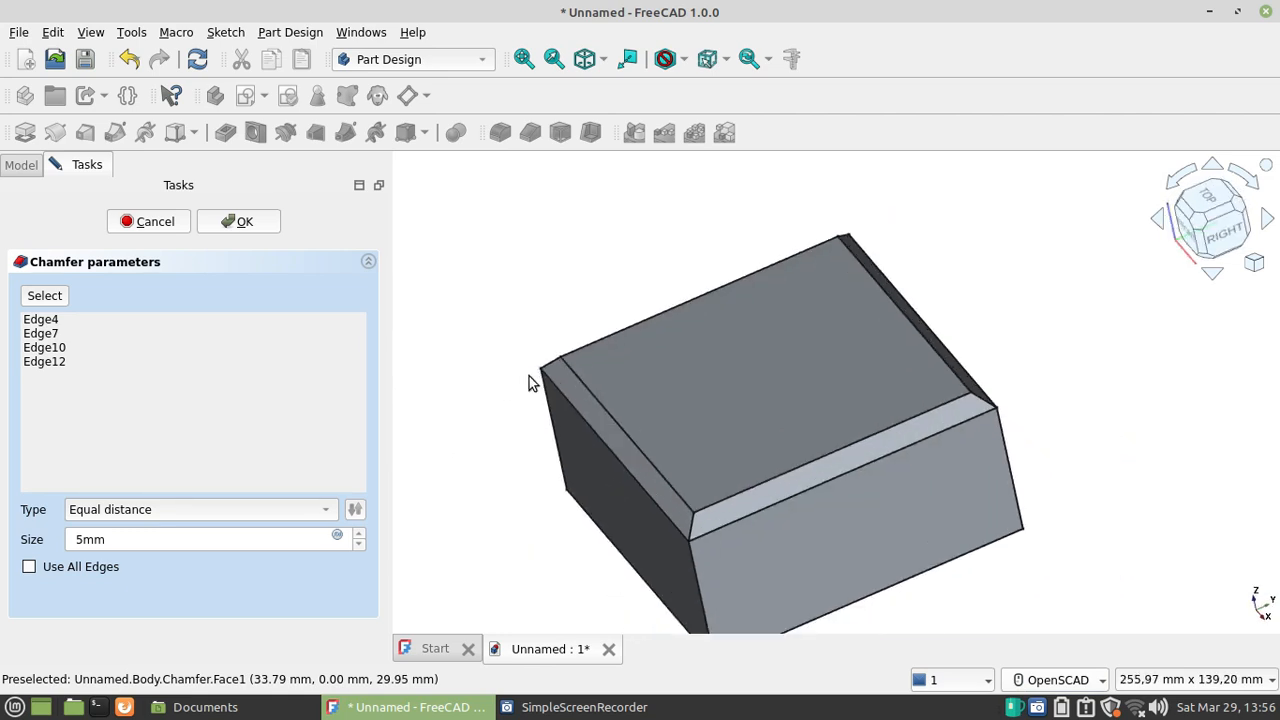
{"action": "scroll", "coordinate": [529, 376], "scroll_direction": "down", "scroll_amount": 2}
{"action": "scroll", "coordinate": [614, 557], "scroll_direction": "up", "scroll_amount": 2}
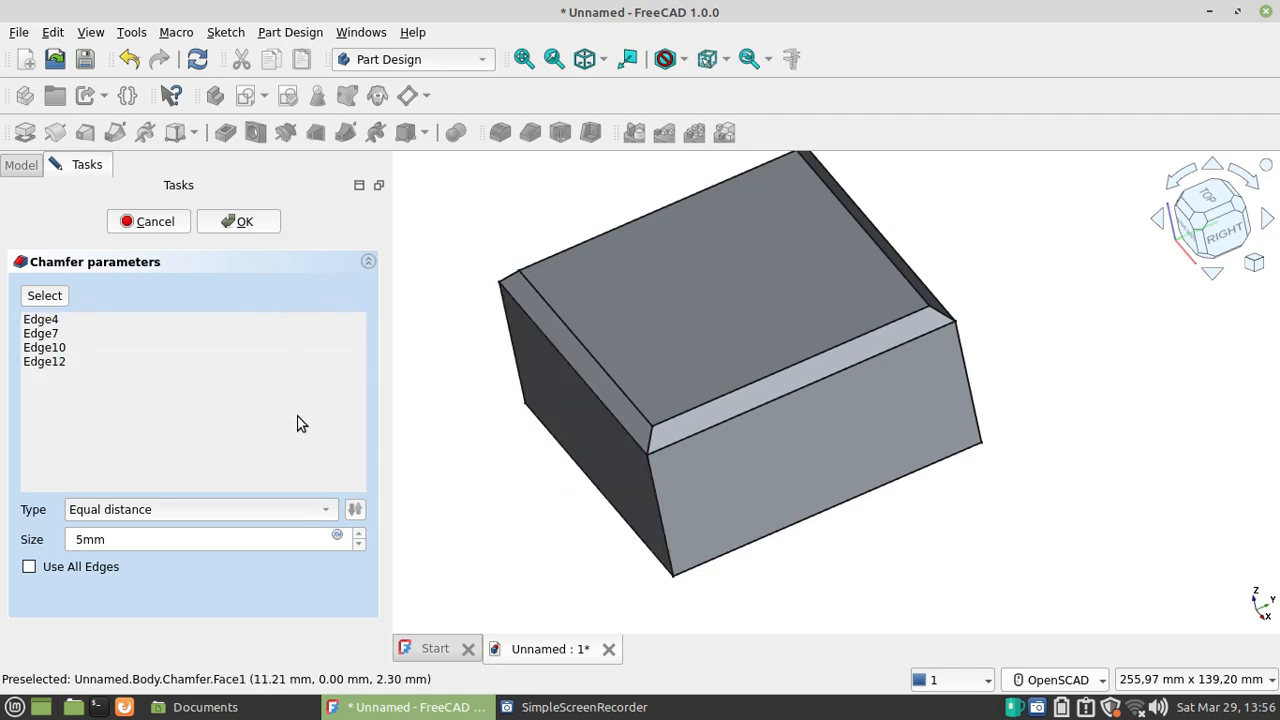
{"action": "left_click", "coordinate": [1210, 250]}
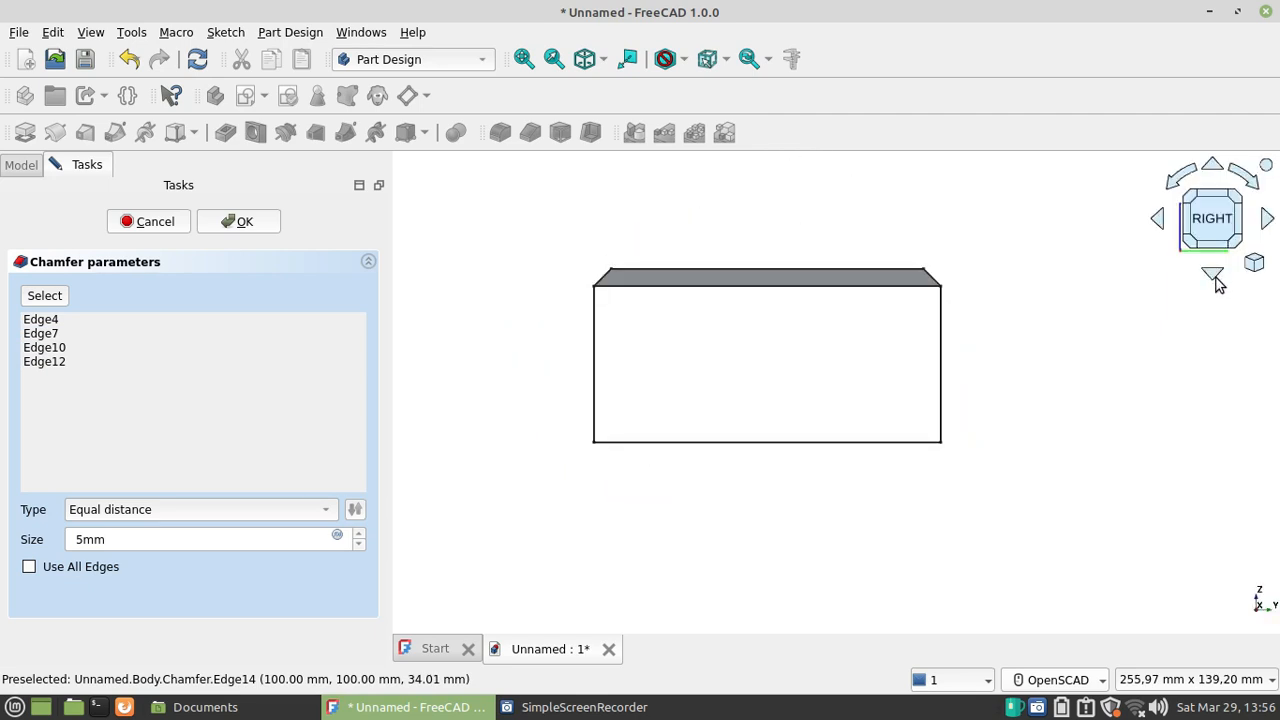
{"action": "left_click", "coordinate": [1214, 278]}
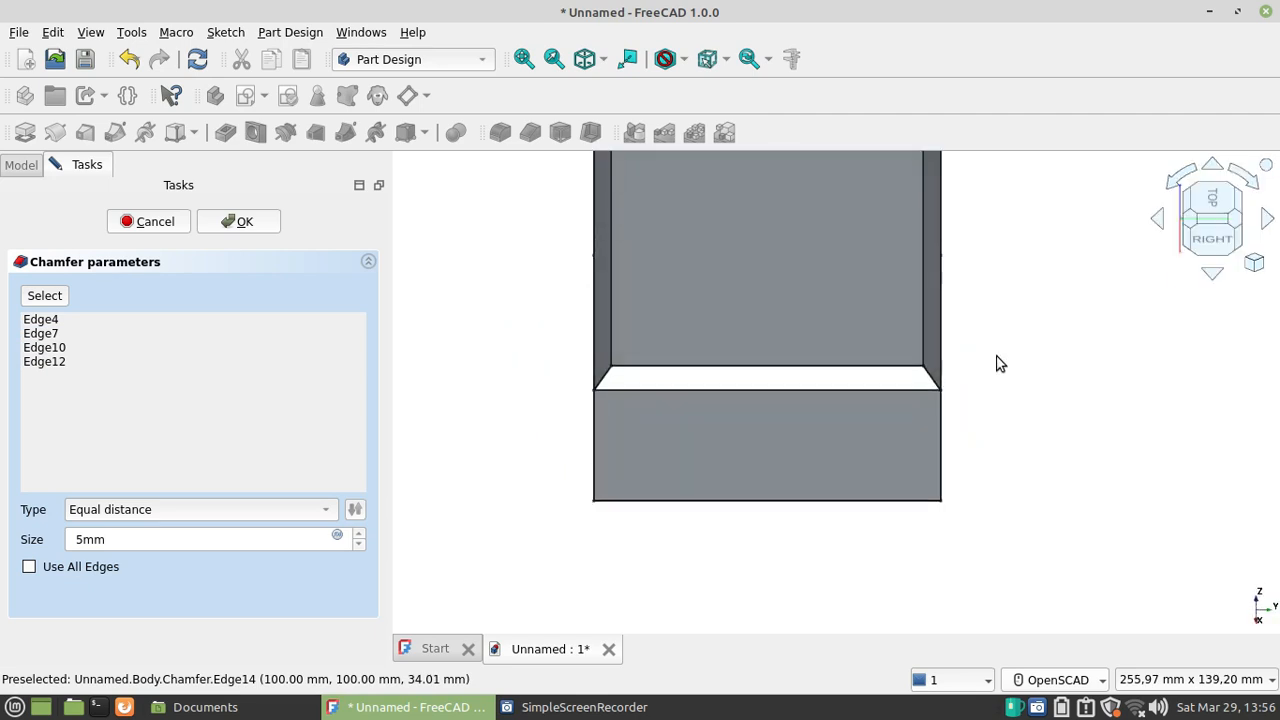
{"action": "left_click", "coordinate": [1218, 245]}
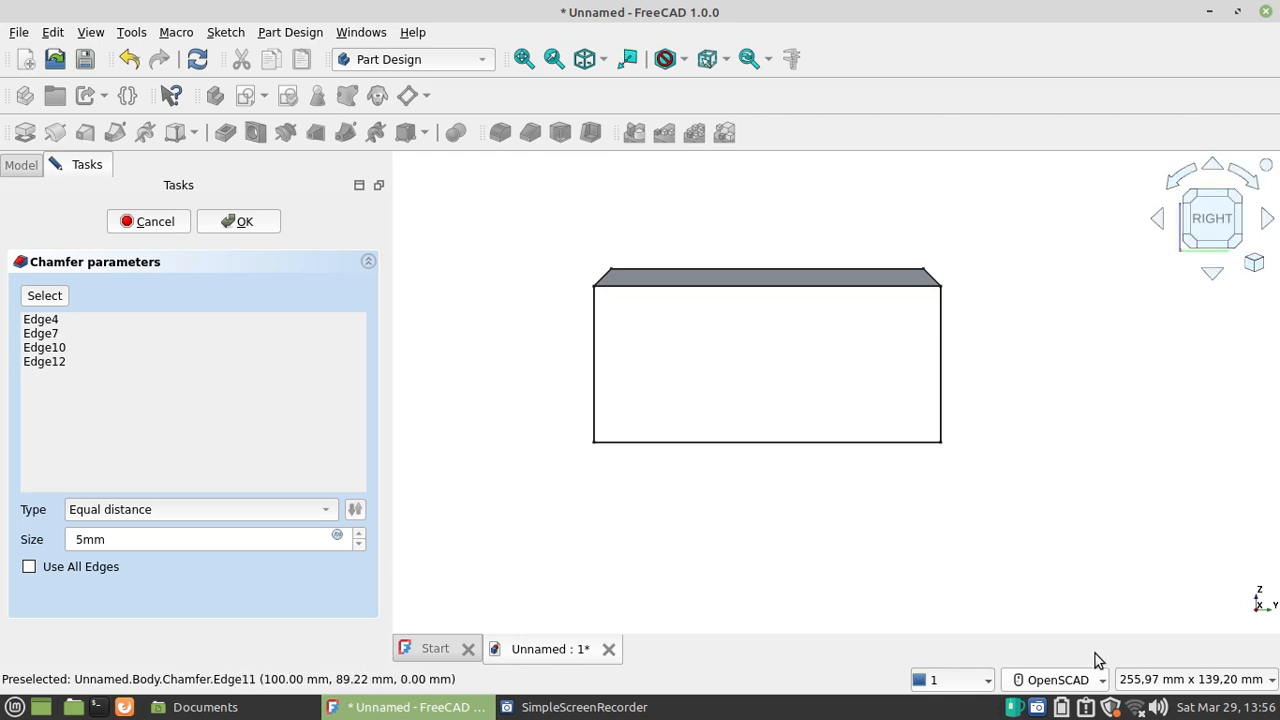
Step: Switch the navigation style to CAD
{"action": "left_click", "coordinate": [1080, 682]}
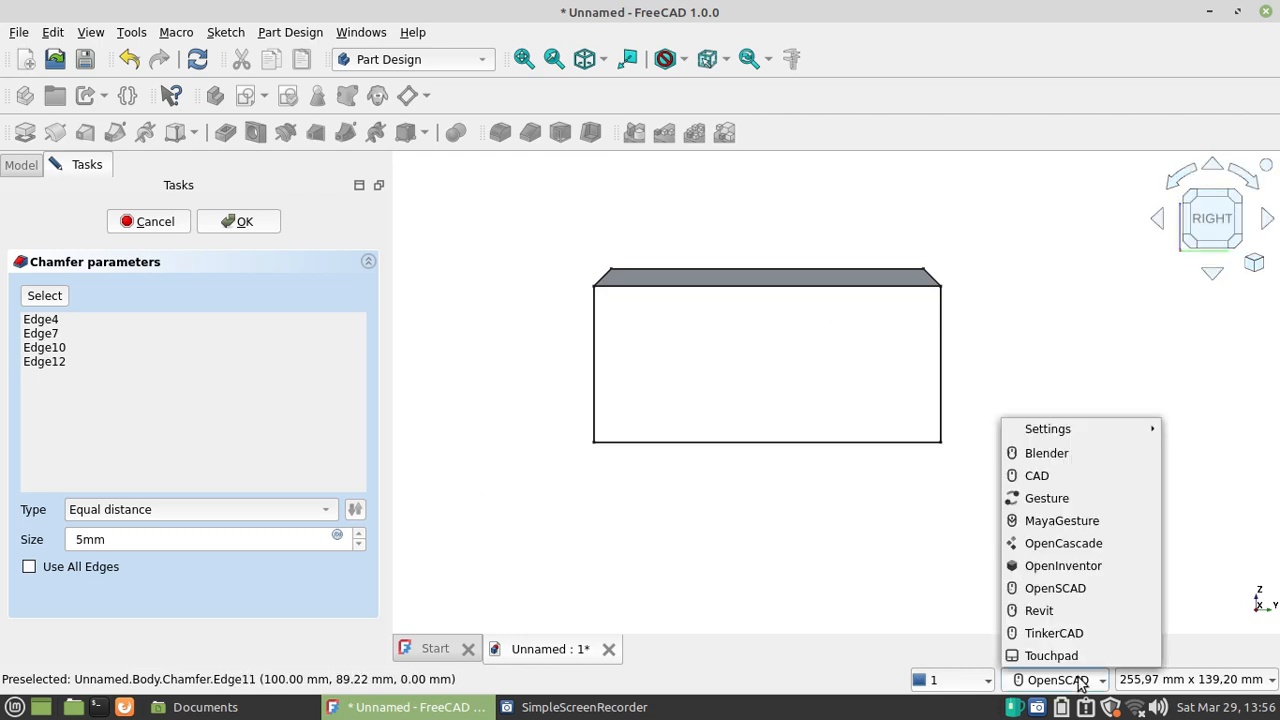
{"action": "left_click", "coordinate": [1062, 478]}
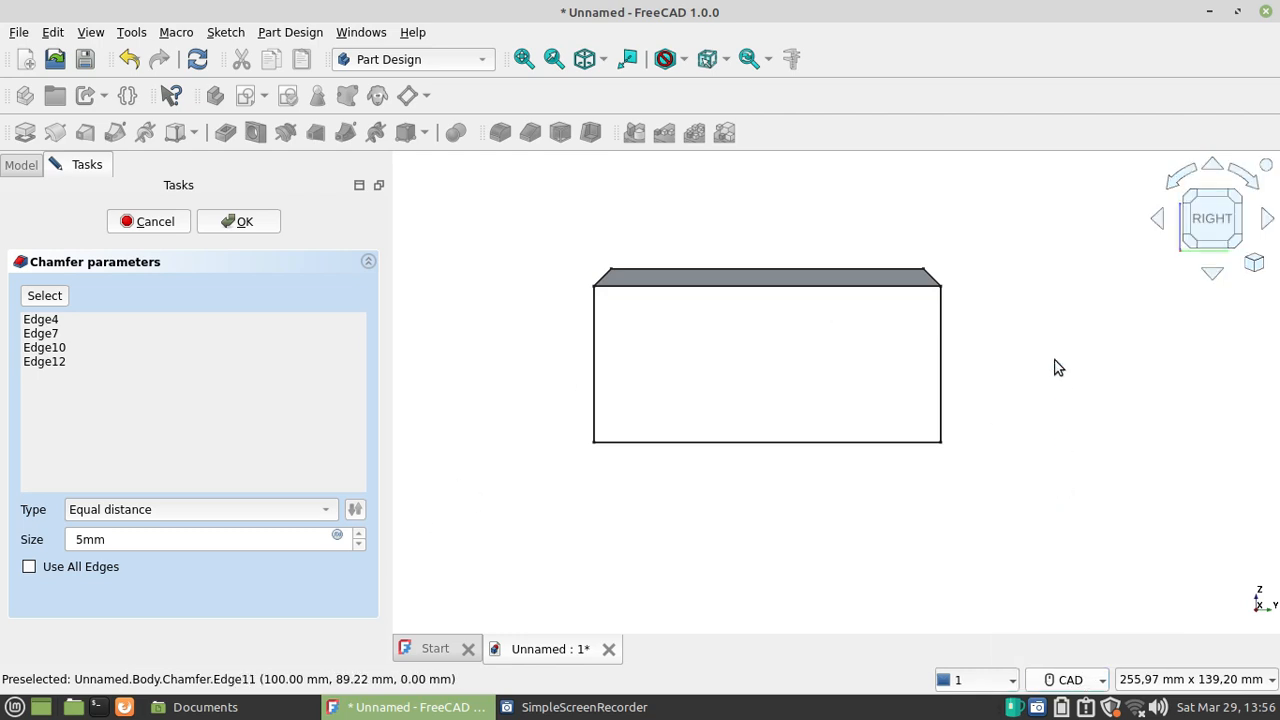
{"action": "left_click", "coordinate": [1189, 245]}
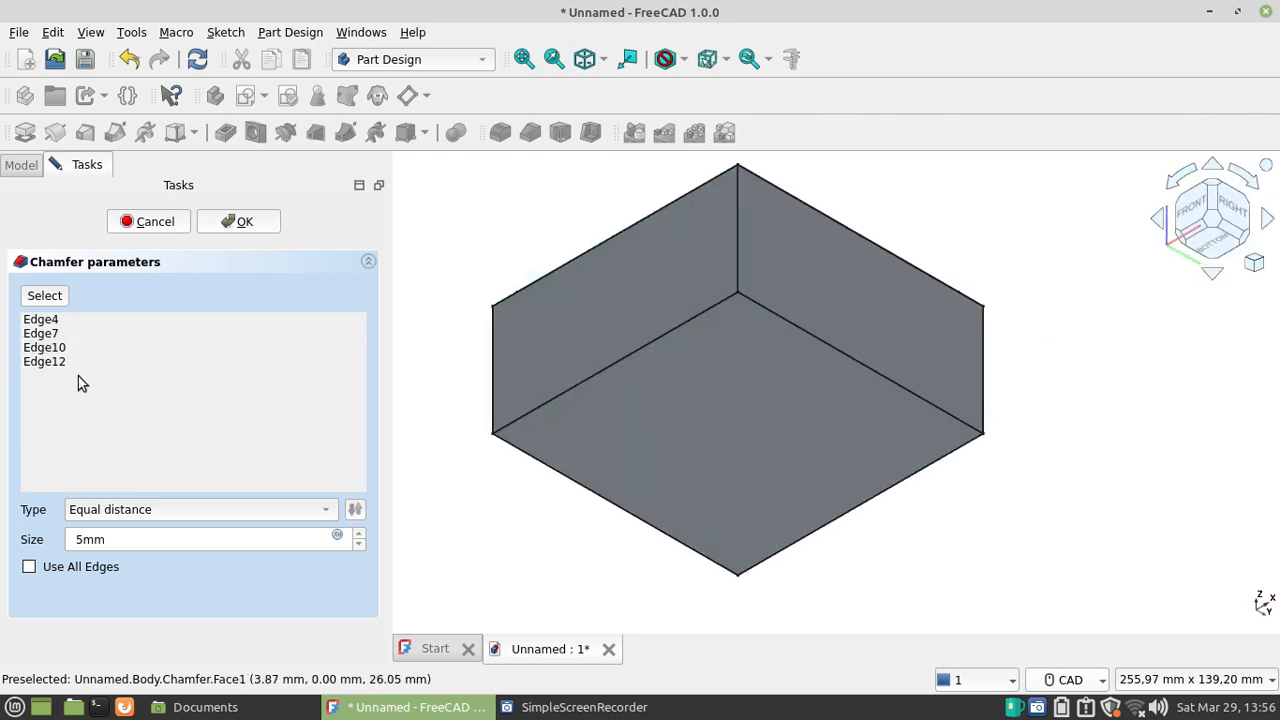
Step: Try the Two distances type on the top-edge chamfer, restore Equal distance, and accept the chamfer
{"action": "left_click", "coordinate": [166, 510]}
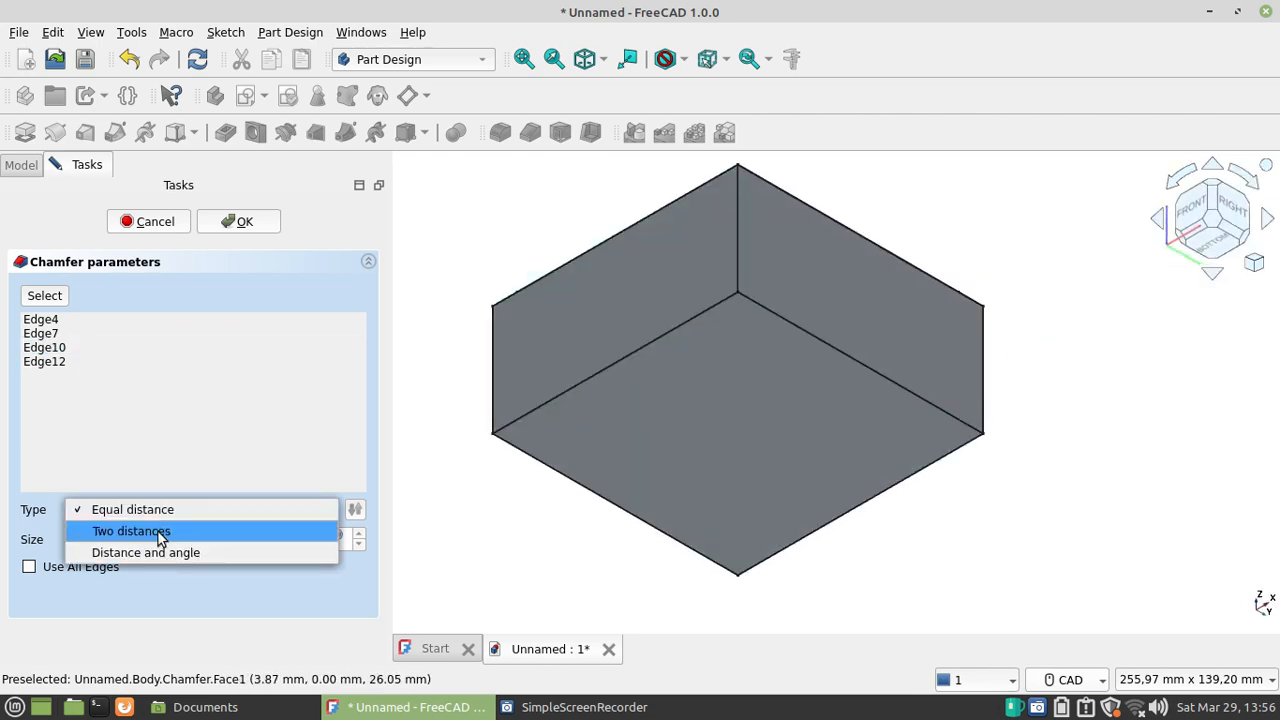
{"action": "left_click", "coordinate": [161, 531]}
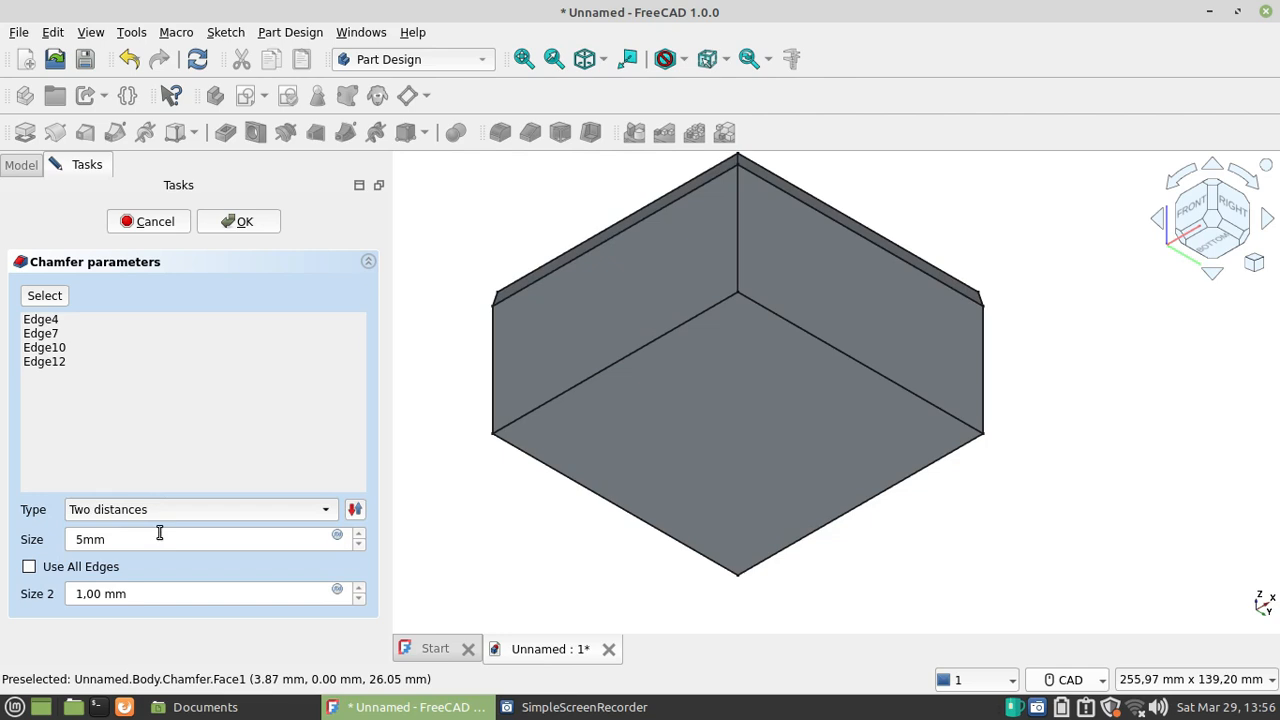
{"action": "left_click", "coordinate": [167, 517]}
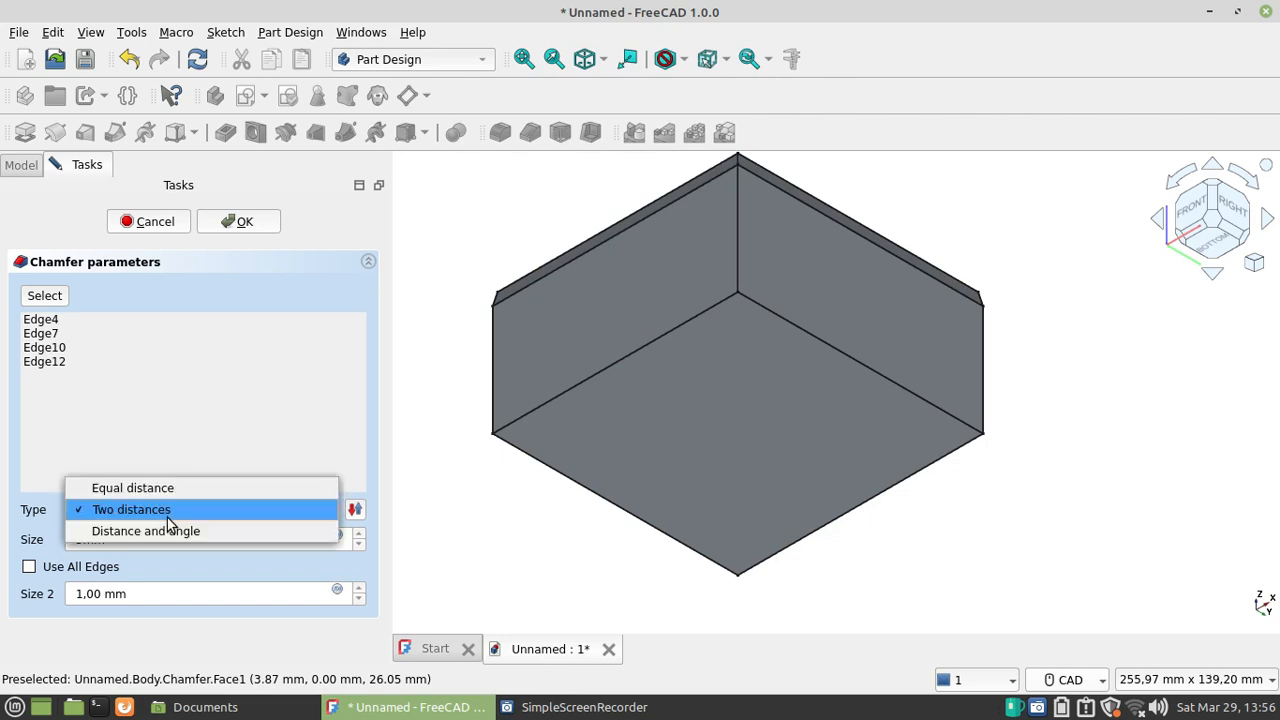
{"action": "left_click", "coordinate": [167, 484]}
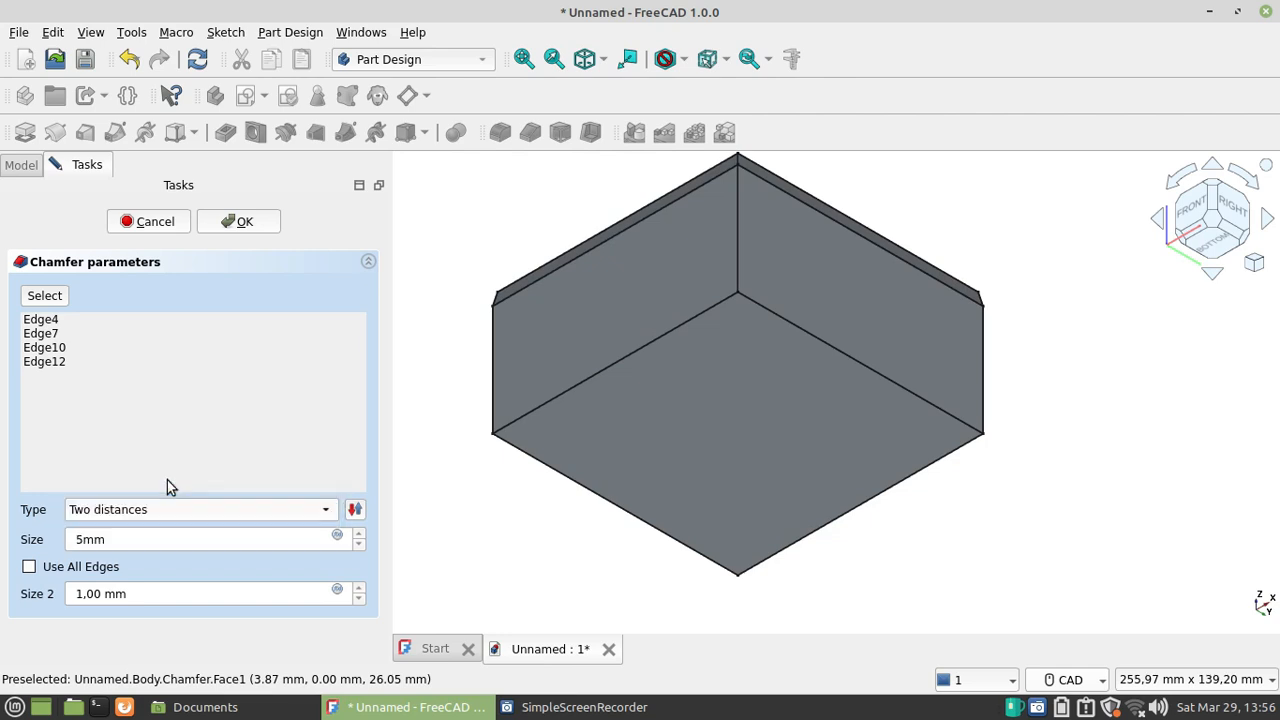
{"action": "left_click", "coordinate": [216, 224]}
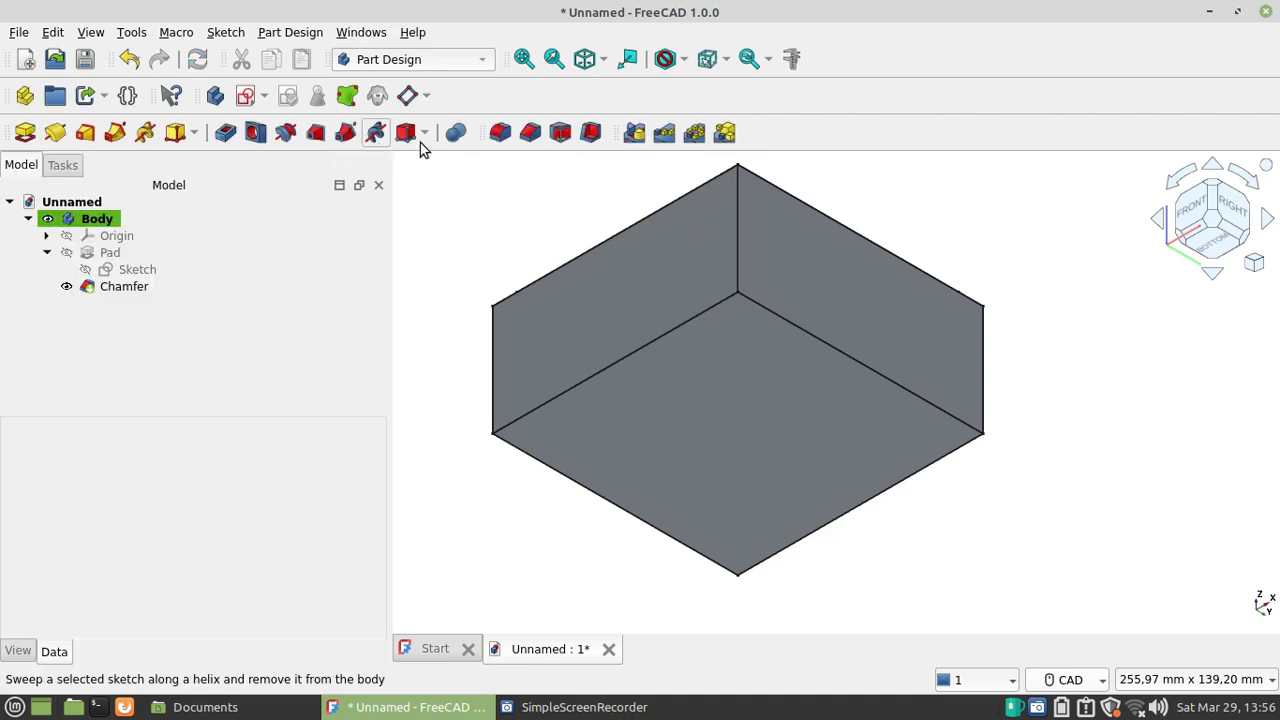
Step: Start a second chamfer on the body with the type Two distances
{"action": "left_click", "coordinate": [540, 145]}
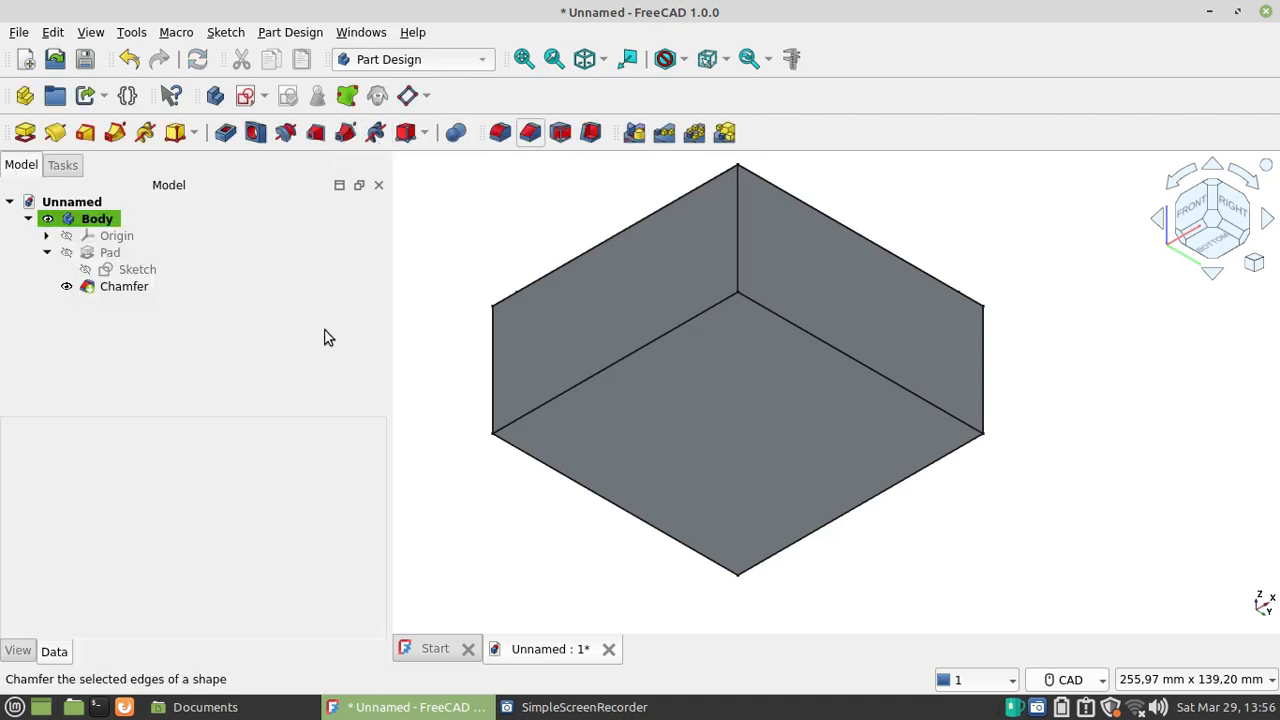
{"action": "left_click", "coordinate": [152, 511]}
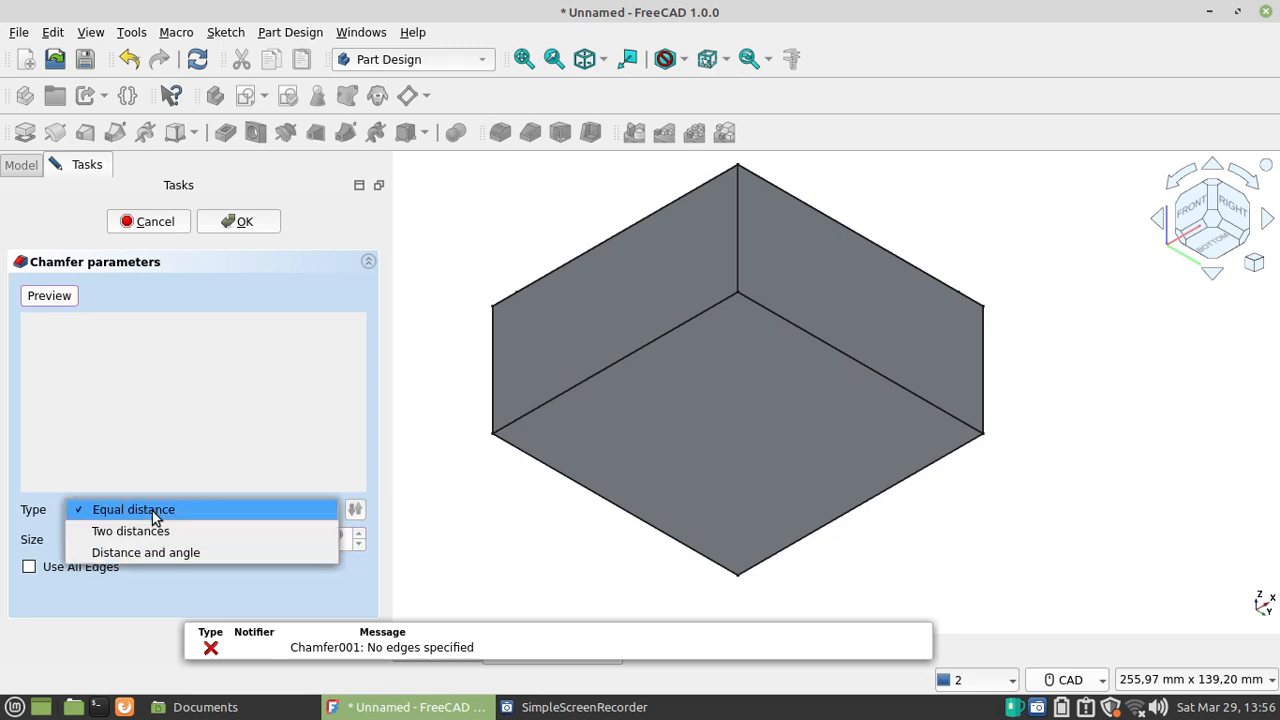
{"action": "left_click", "coordinate": [156, 528]}
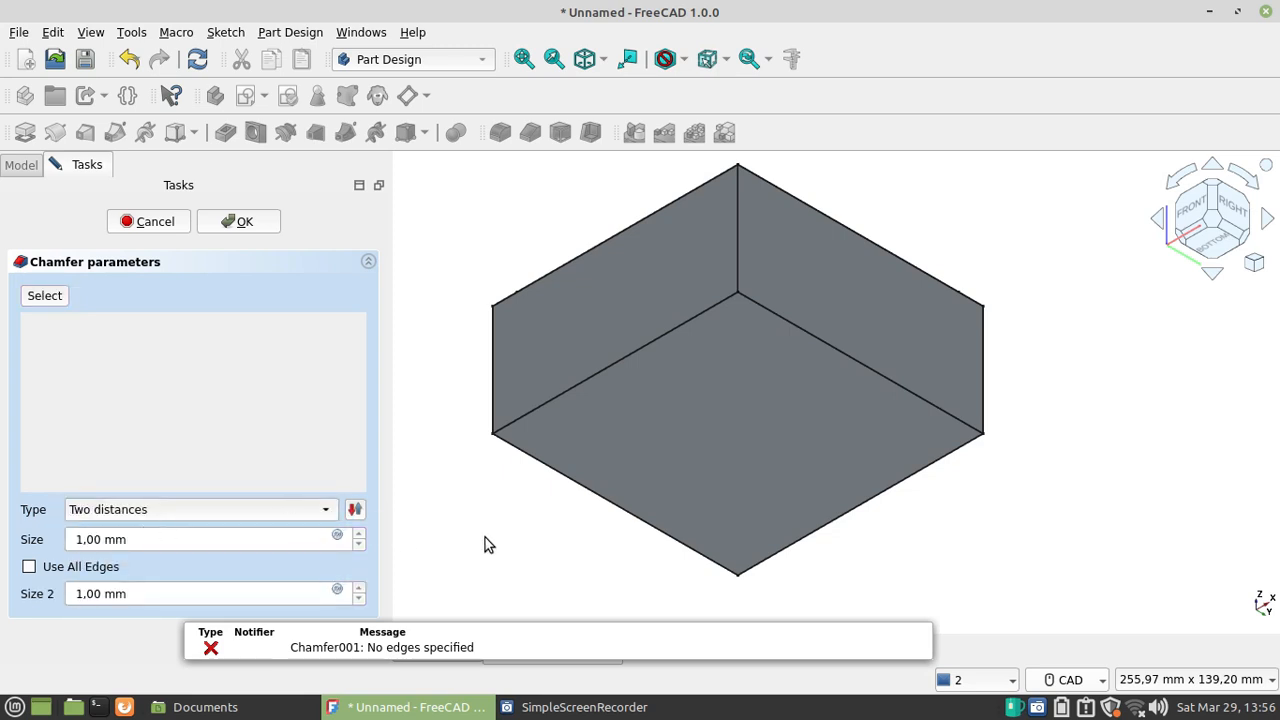
Step: Set the second chamfer's Size to 2 mm and Size 2 to 5 mm
{"action": "middle_click_drag", "start_coordinate": [530, 575], "coordinate": [670, 480]}
{"action": "left_click", "coordinate": [1210, 248]}
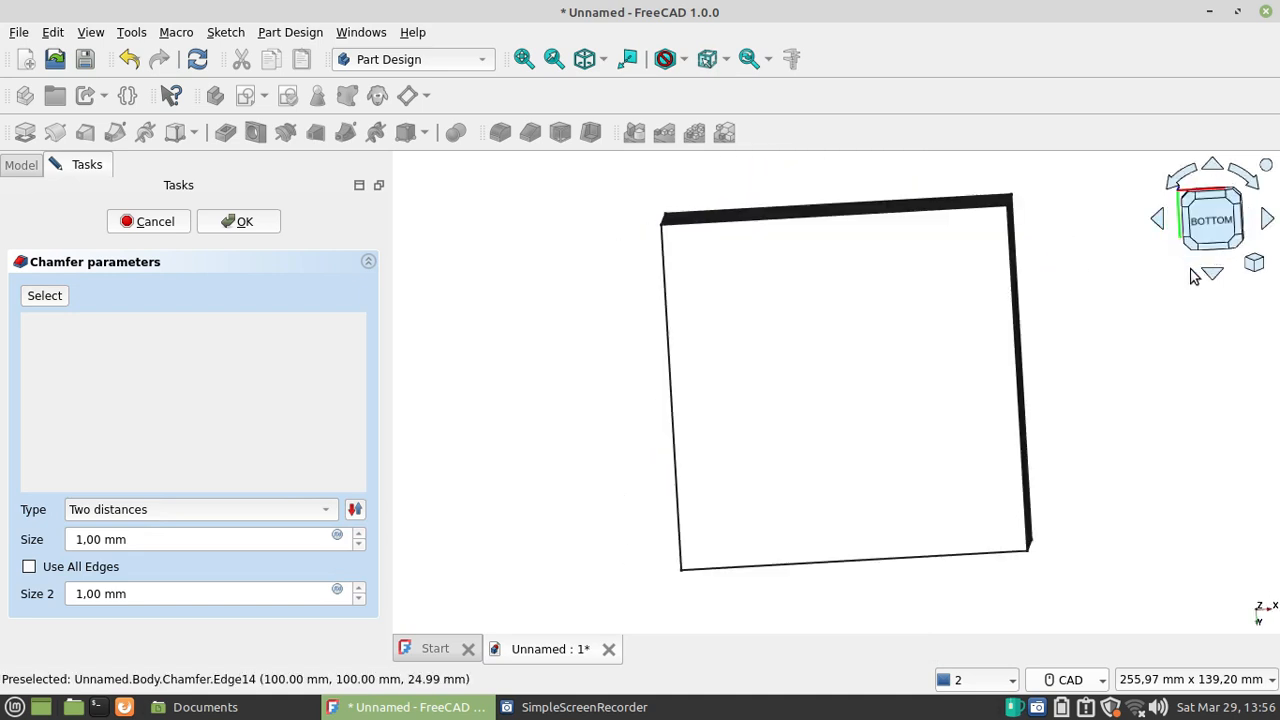
{"action": "left_click", "coordinate": [1194, 243]}
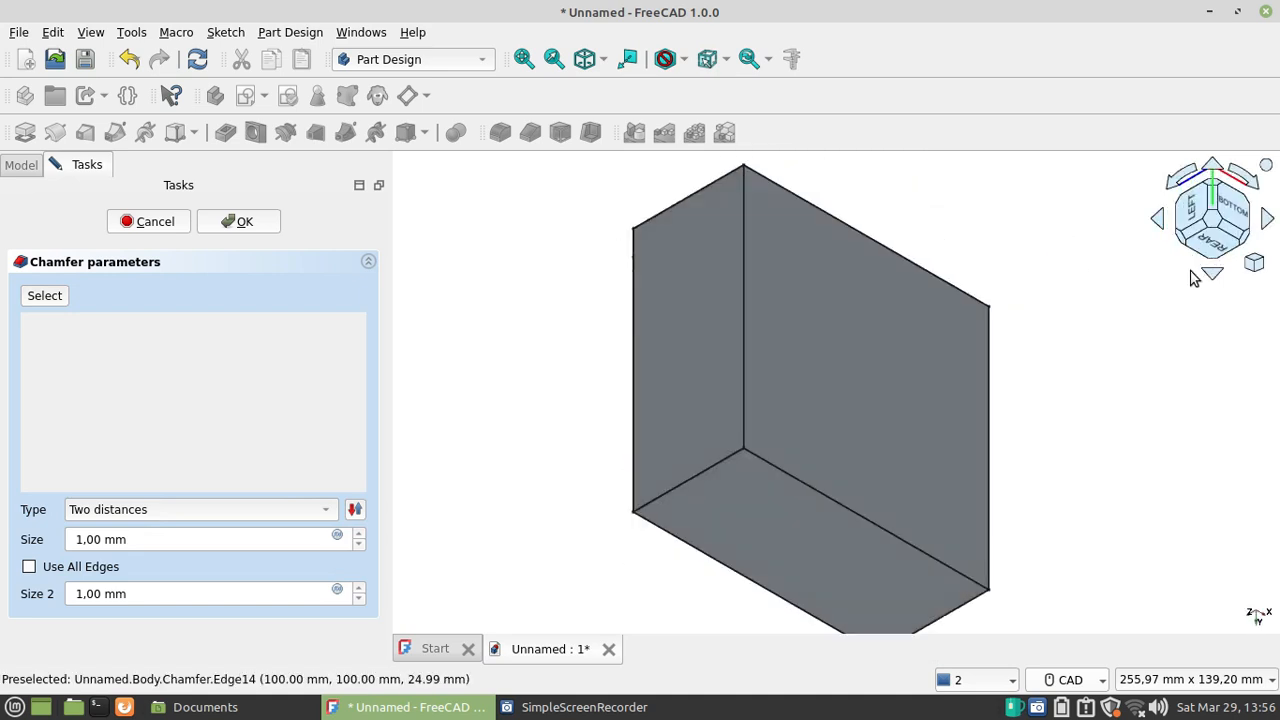
{"action": "left_click", "coordinate": [1213, 247]}
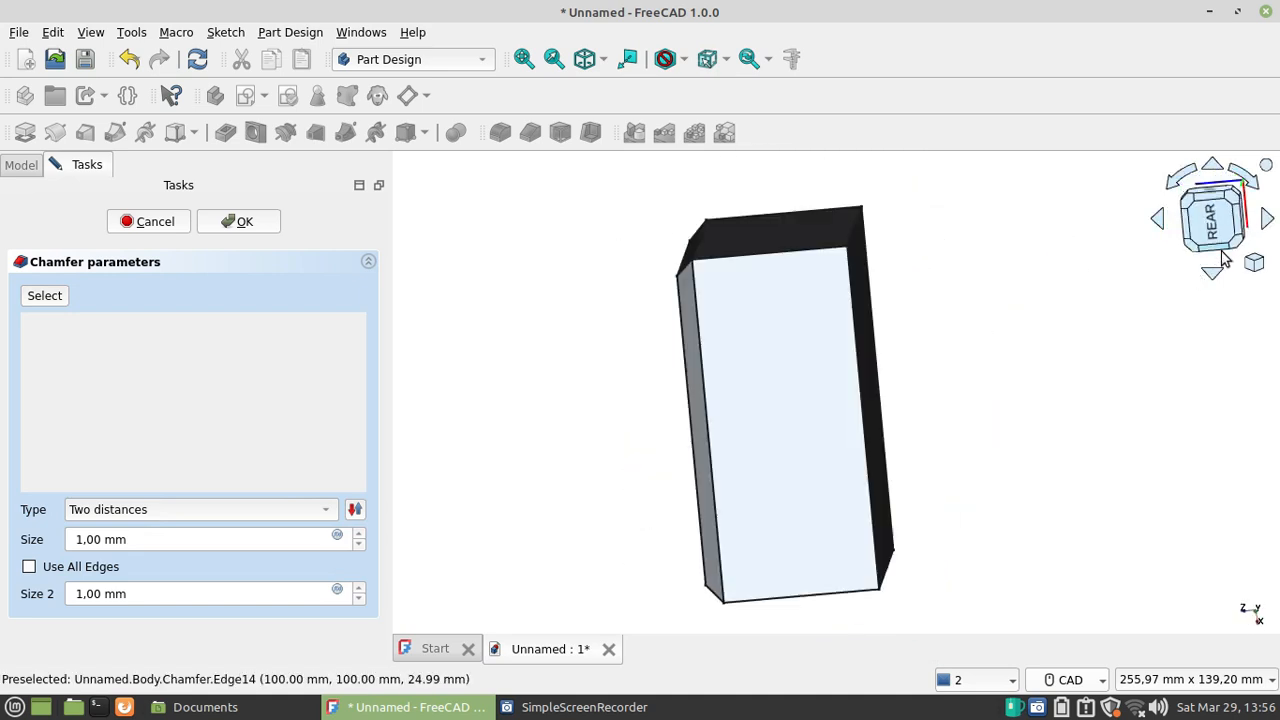
{"action": "left_click", "coordinate": [1183, 178]}
{"action": "left_click", "coordinate": [1183, 177]}
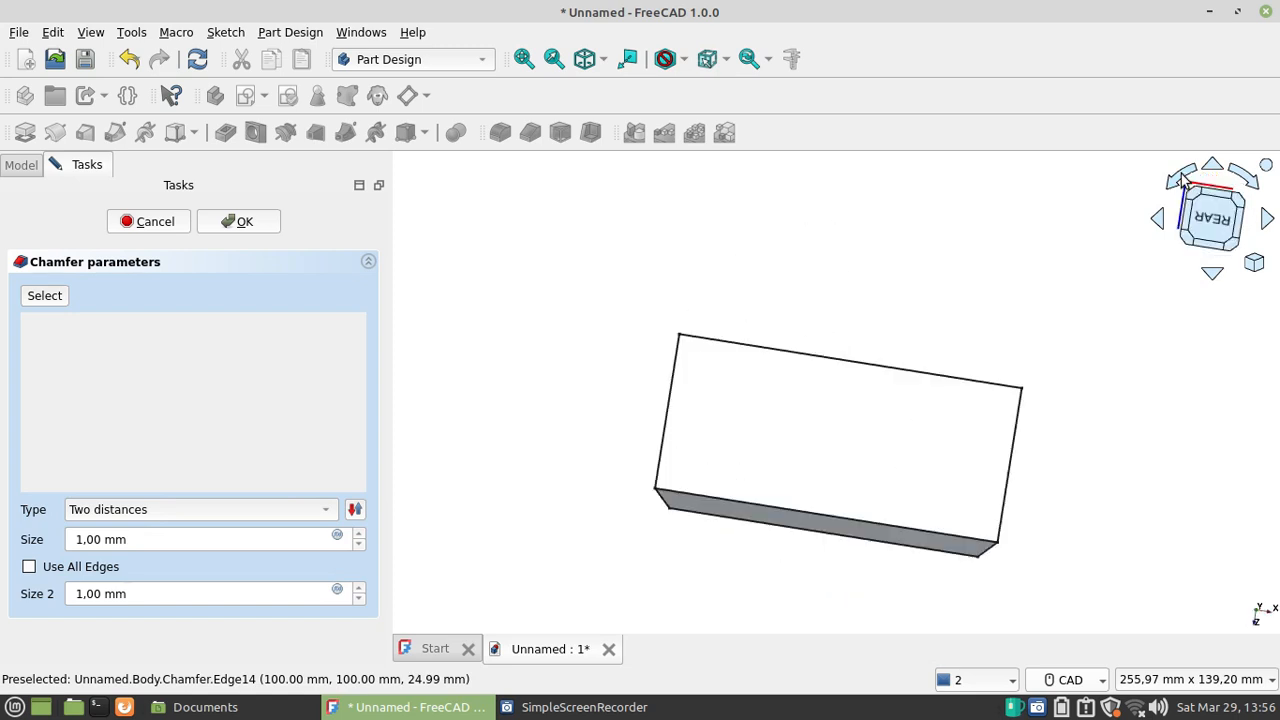
{"action": "left_click", "coordinate": [1236, 197]}
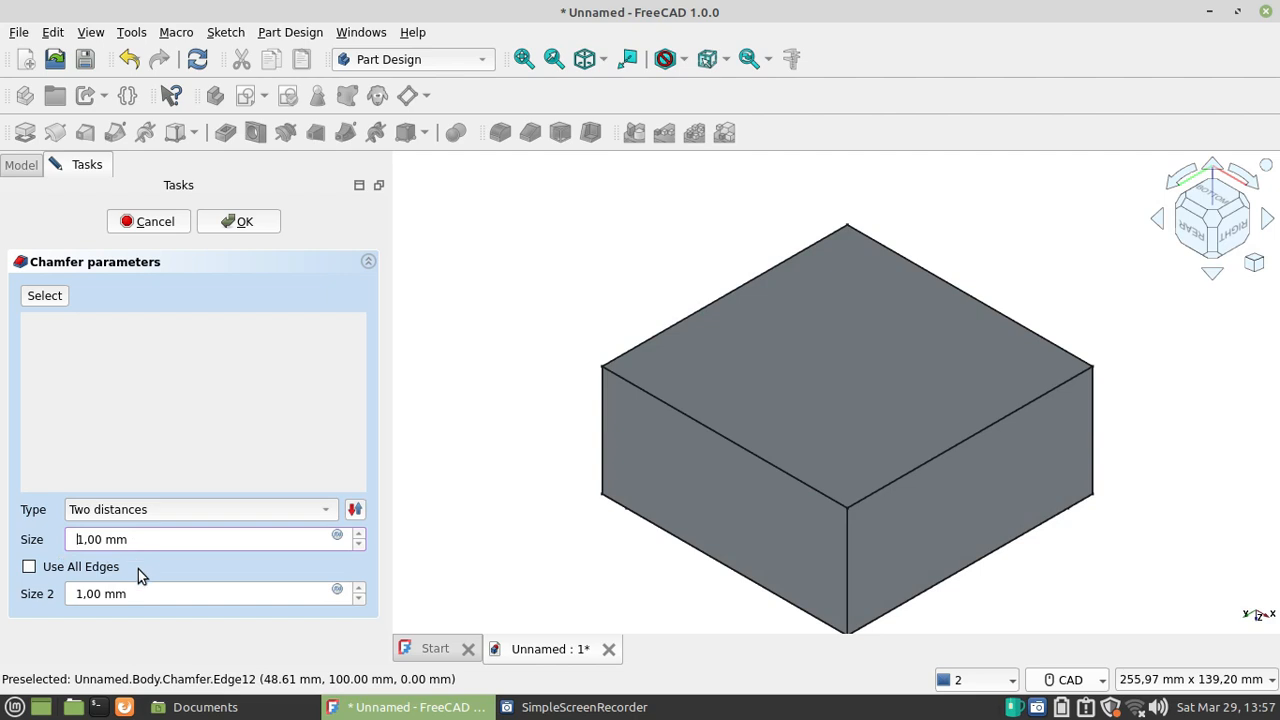
{"action": "key", "text": "Delete"}
{"action": "key", "text": "Delete"}
{"action": "type", "text": "2"}
{"action": "left_click", "coordinate": [83, 593]}
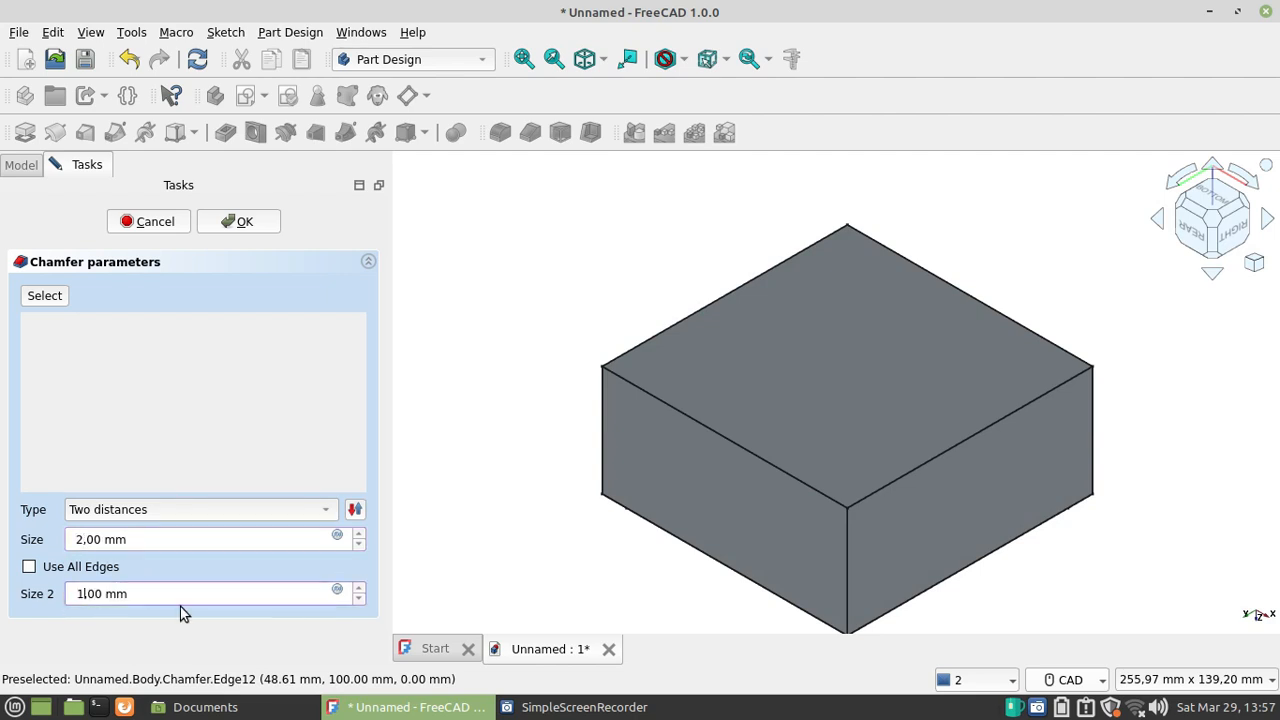
{"action": "key", "text": "BackSpace"}
{"action": "type", "text": "5"}
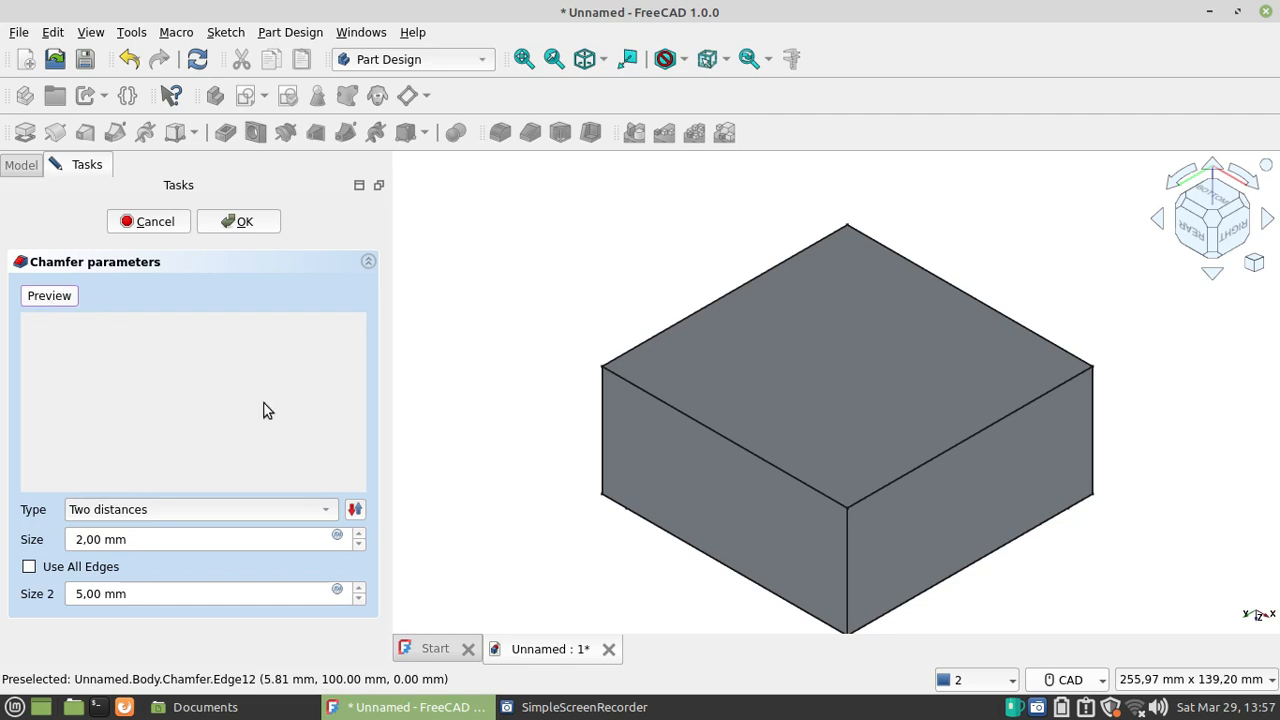
Step: Add the four edges of the block's bottom face to the second chamfer and preview it
{"action": "left_click", "coordinate": [676, 410]}
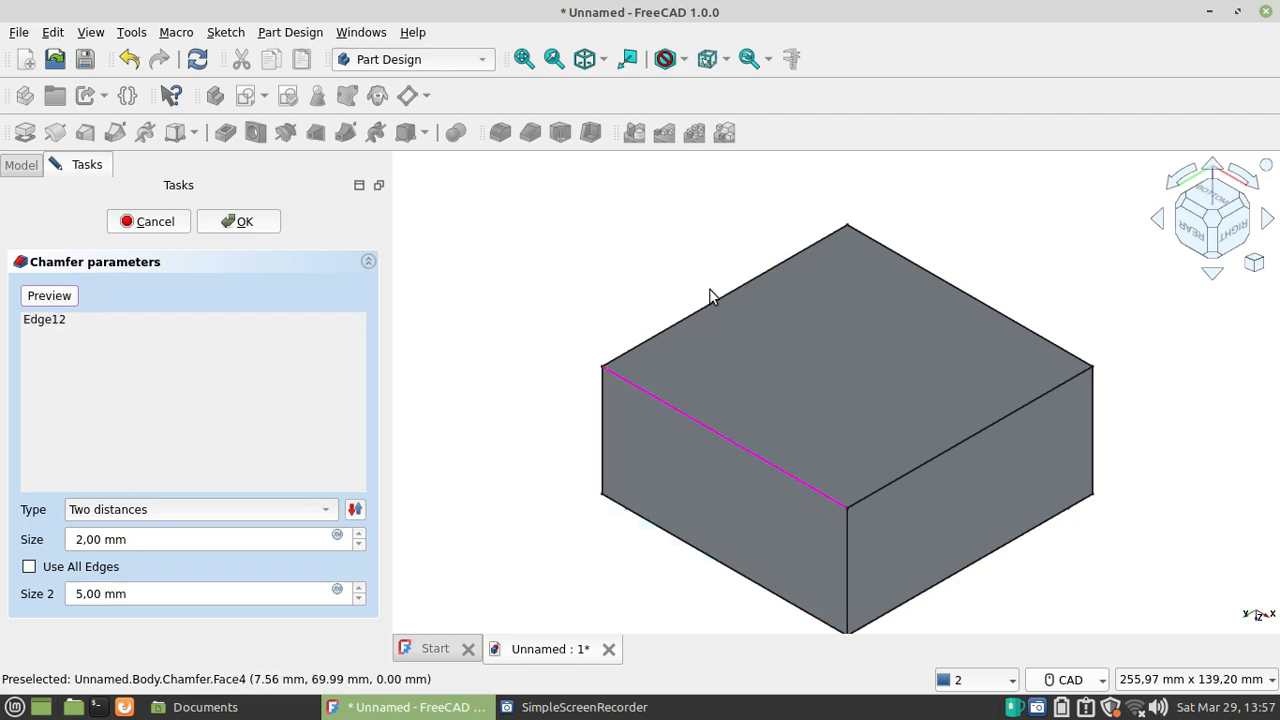
{"action": "left_click", "coordinate": [717, 299]}
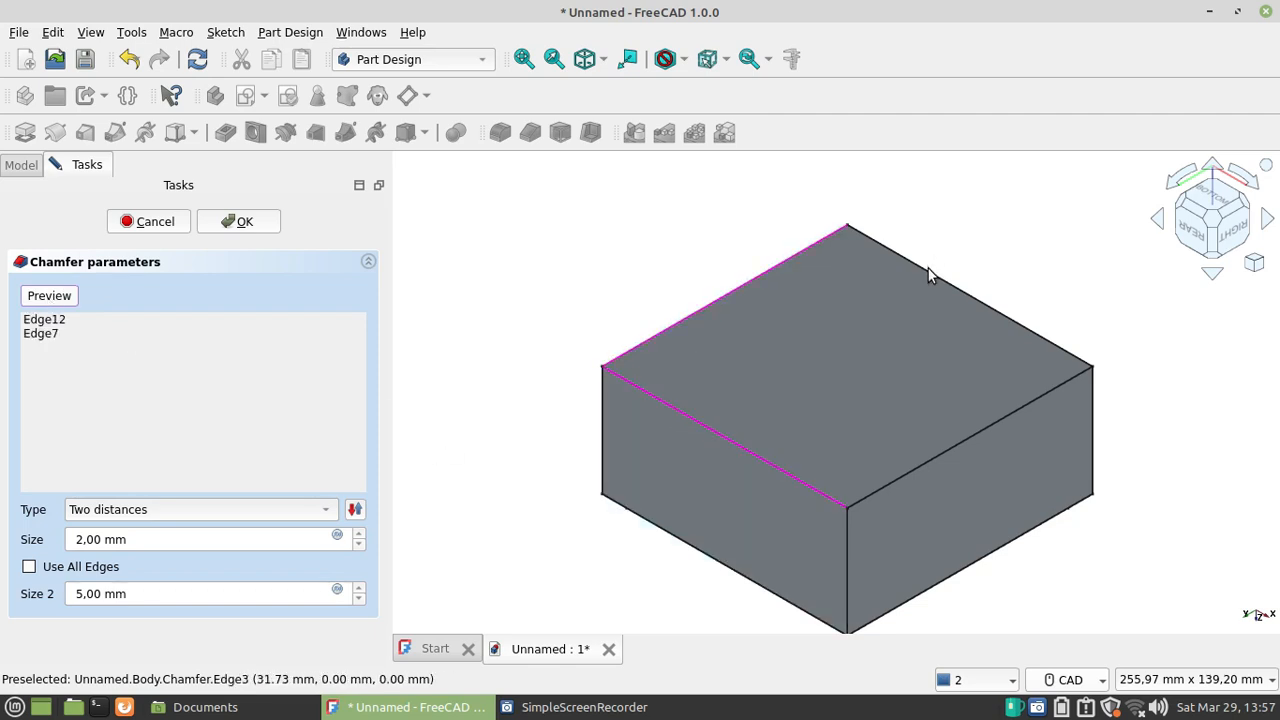
{"action": "left_click", "coordinate": [927, 269]}
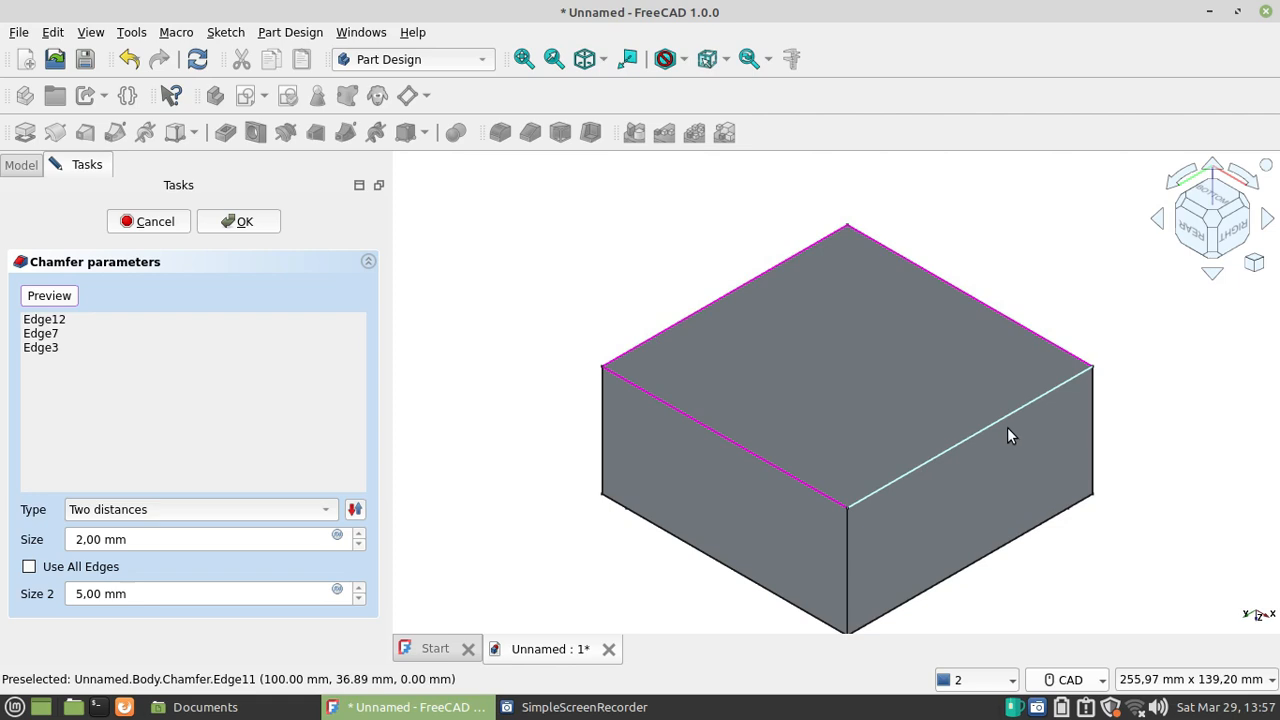
{"action": "left_click", "coordinate": [1007, 435]}
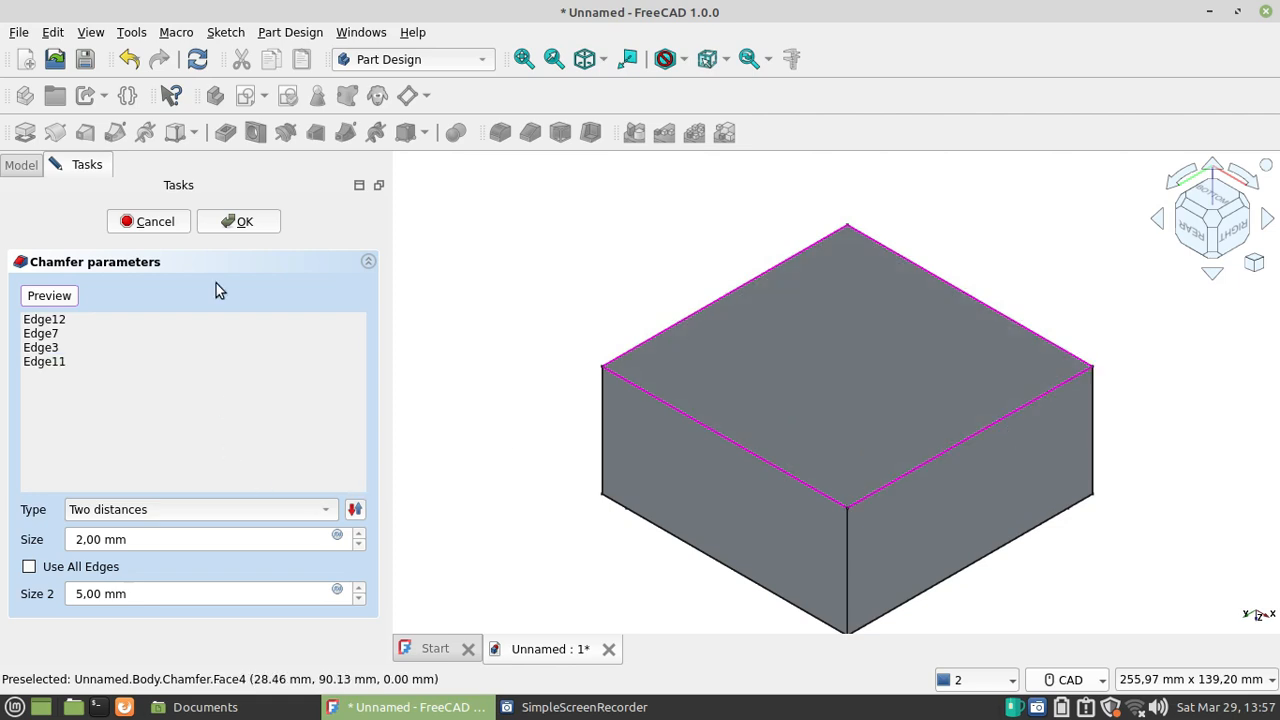
{"action": "left_click", "coordinate": [44, 296]}
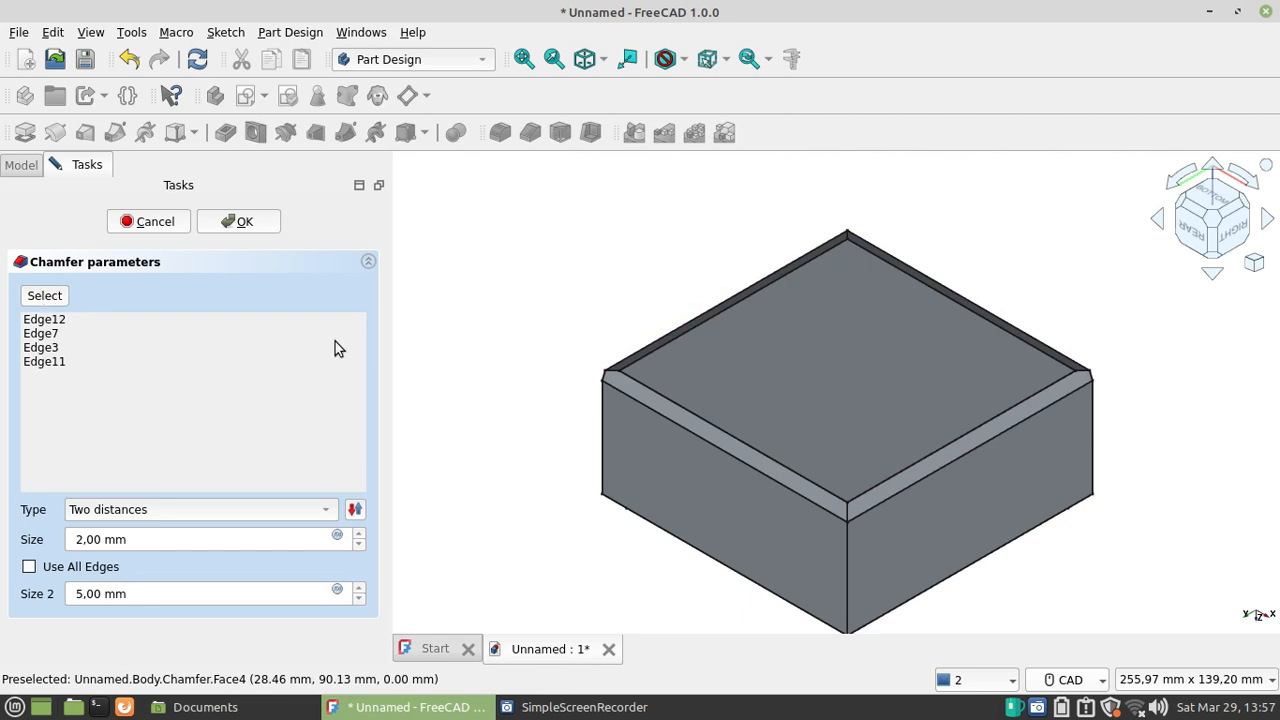
Step: Examine the two-distance chamfer around the block's bottom face from the rear, the left side and the corners
{"action": "left_click", "coordinate": [1193, 240]}
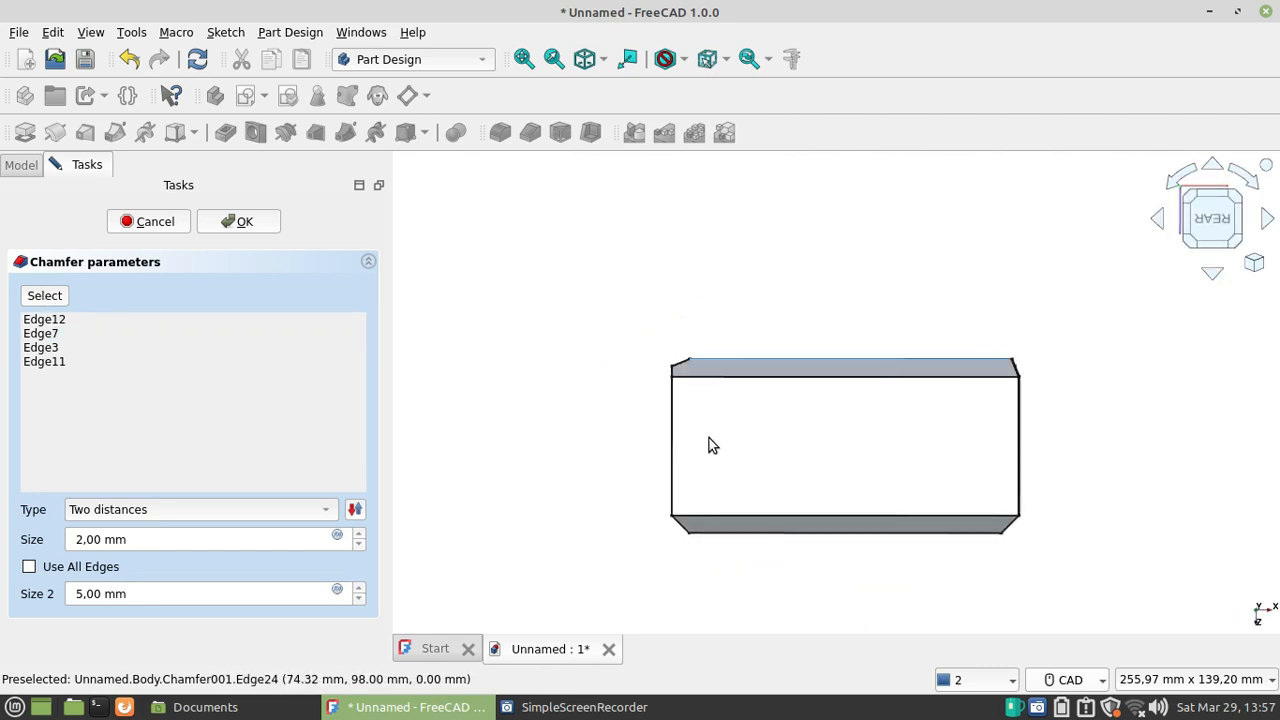
{"action": "left_click", "coordinate": [1188, 197]}
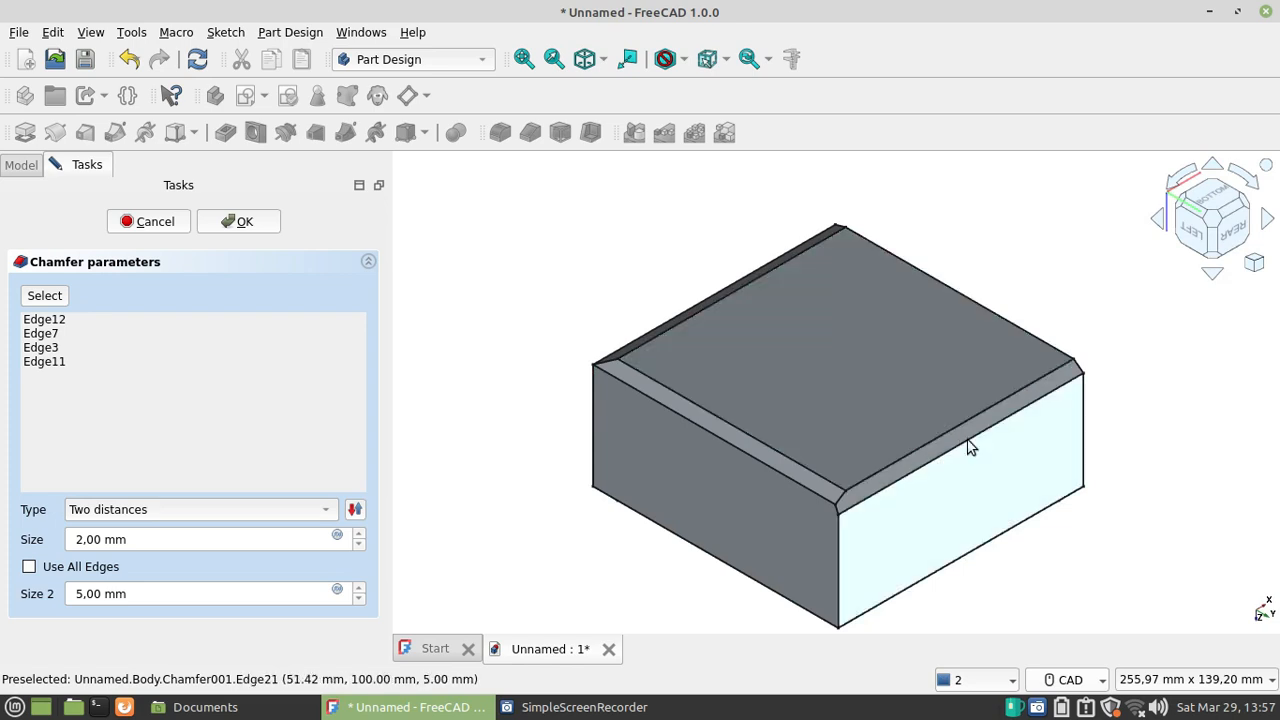
{"action": "scroll", "coordinate": [967, 445], "scroll_direction": "up", "scroll_amount": 3}
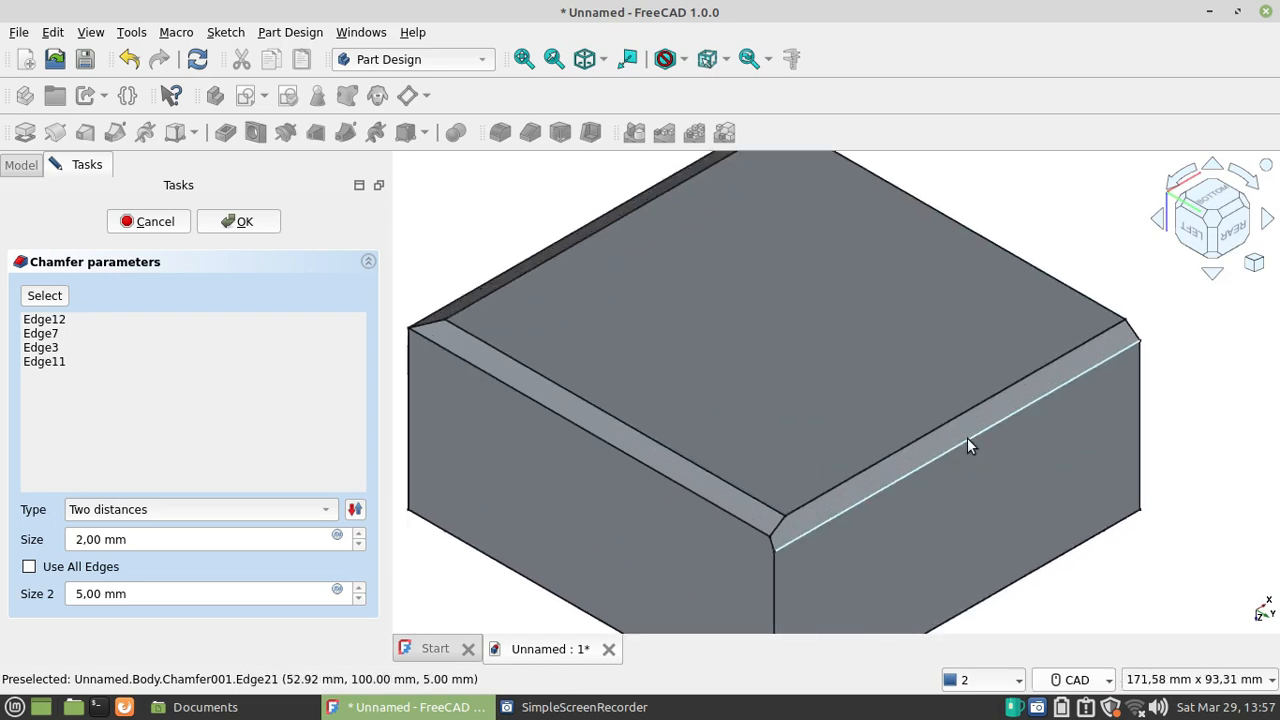
{"action": "left_click", "coordinate": [1194, 236]}
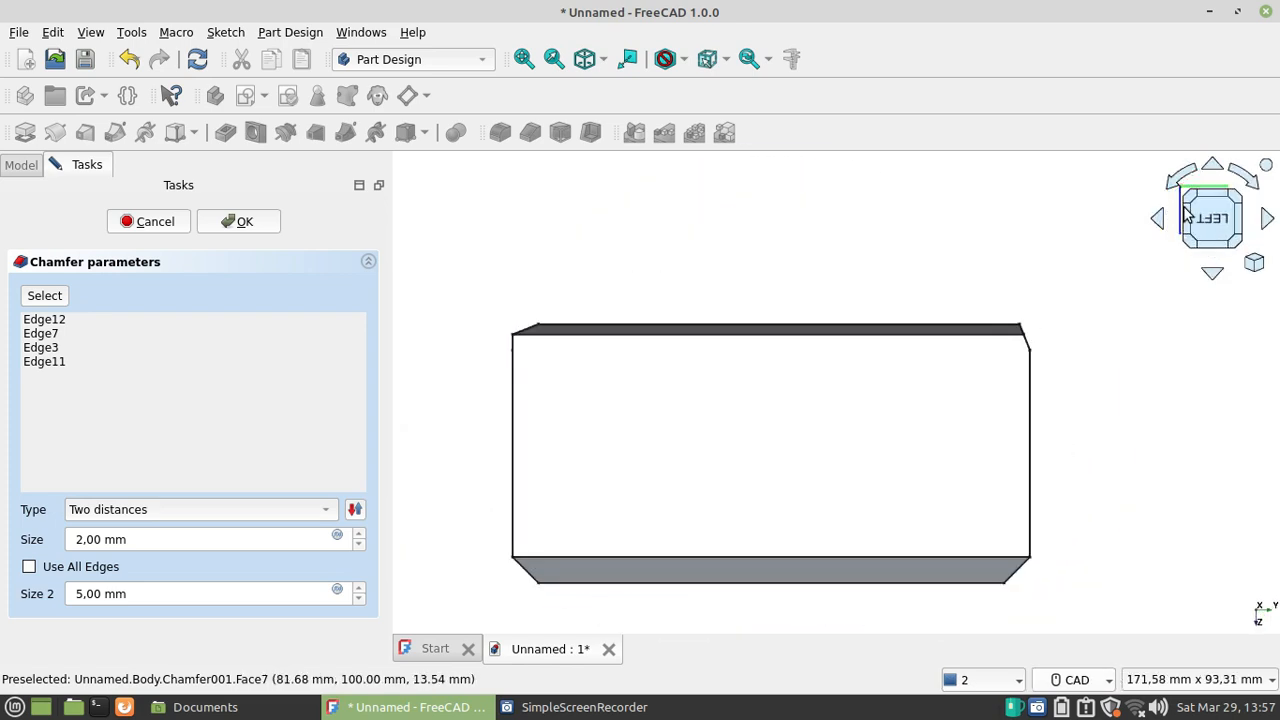
{"action": "left_click", "coordinate": [1190, 206]}
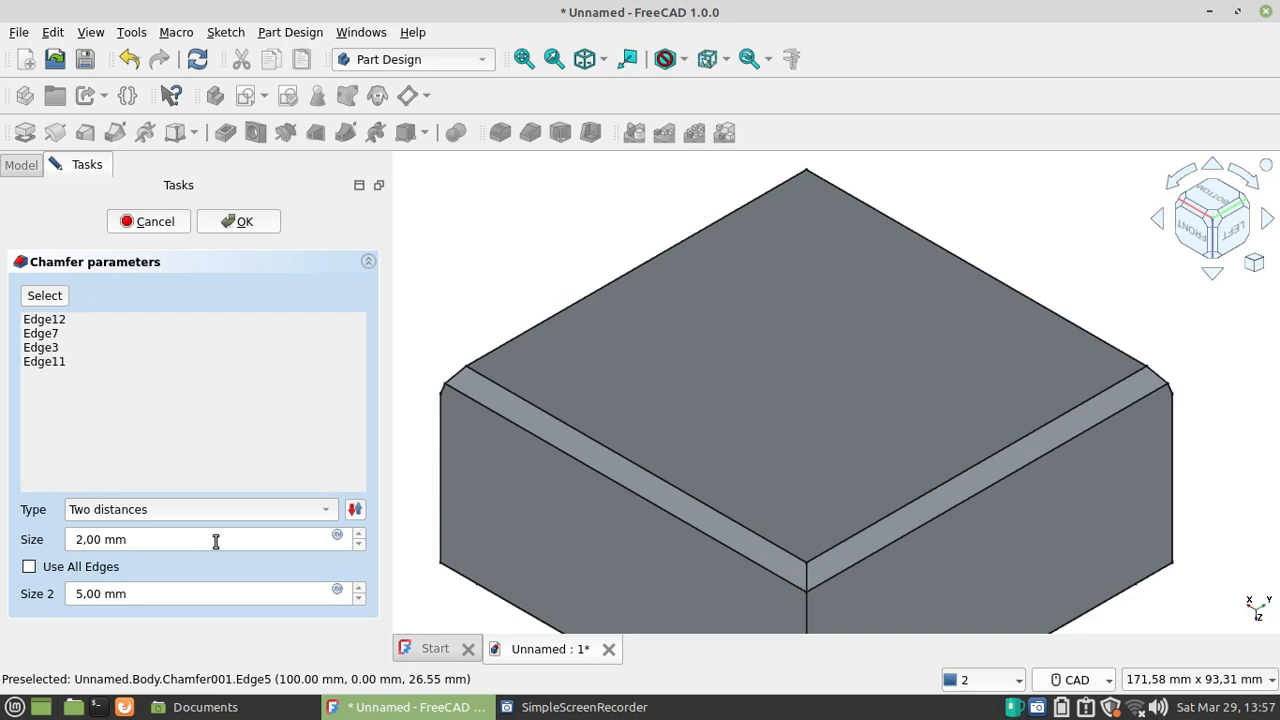
Step: Discard the two-distance chamfer and start a new chamfer on the body with the type Distance and angle
{"action": "left_click", "coordinate": [139, 223]}
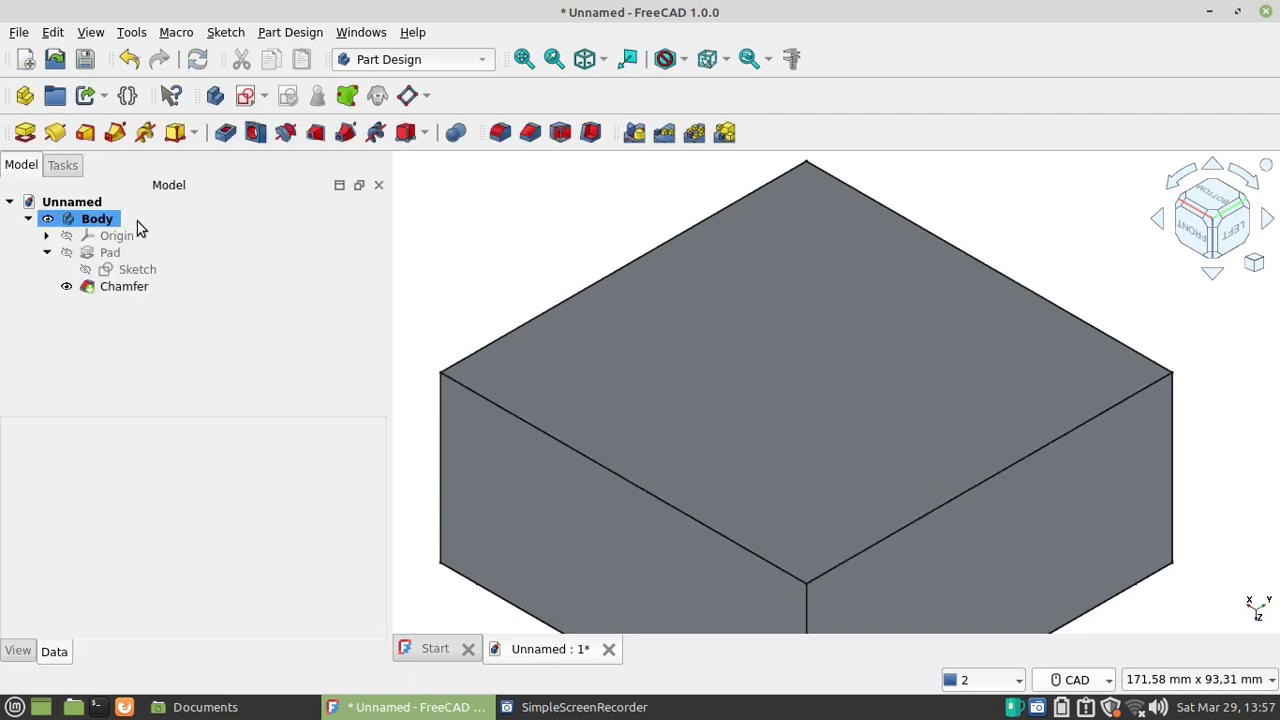
{"action": "left_click", "coordinate": [531, 133]}
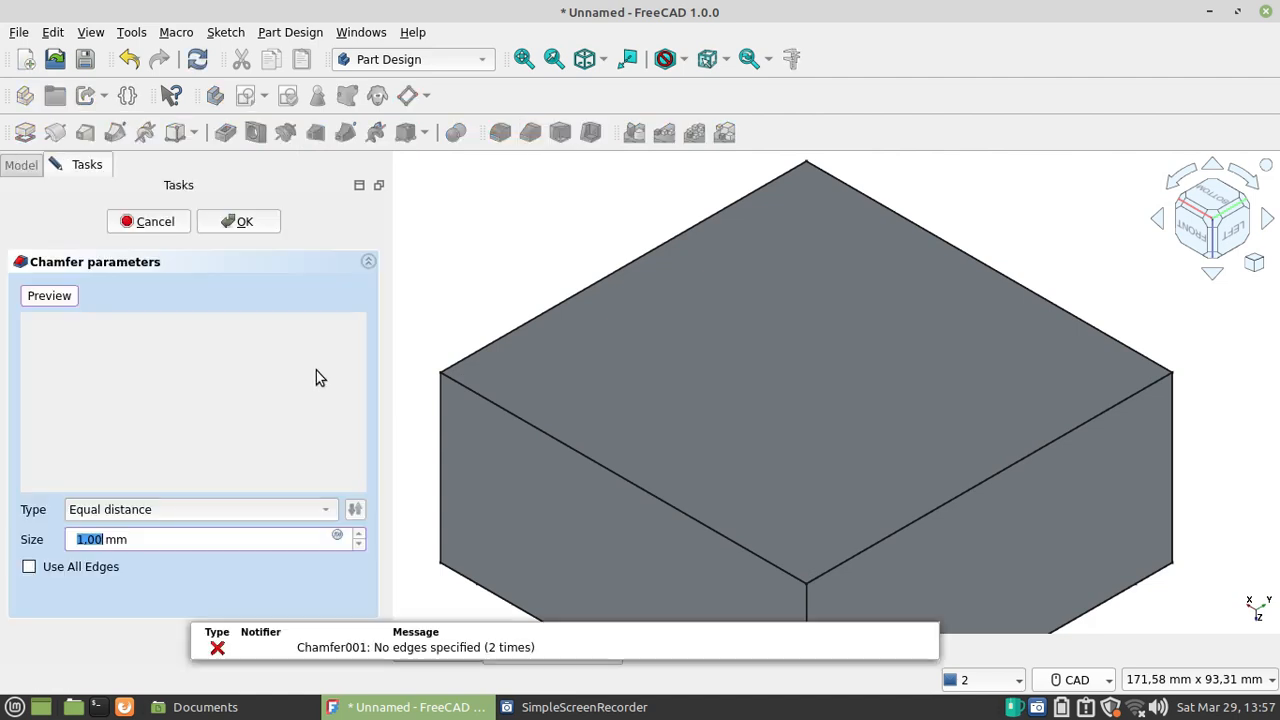
{"action": "left_click", "coordinate": [208, 512]}
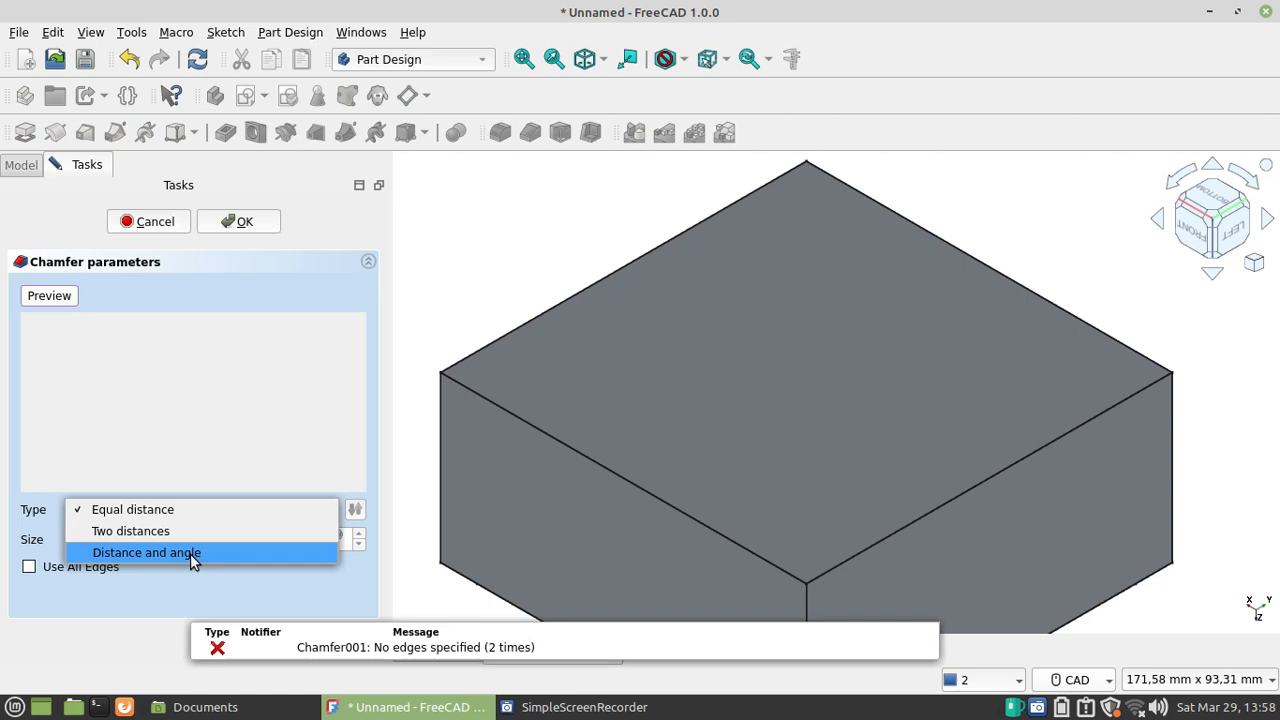
{"action": "left_click", "coordinate": [190, 554]}
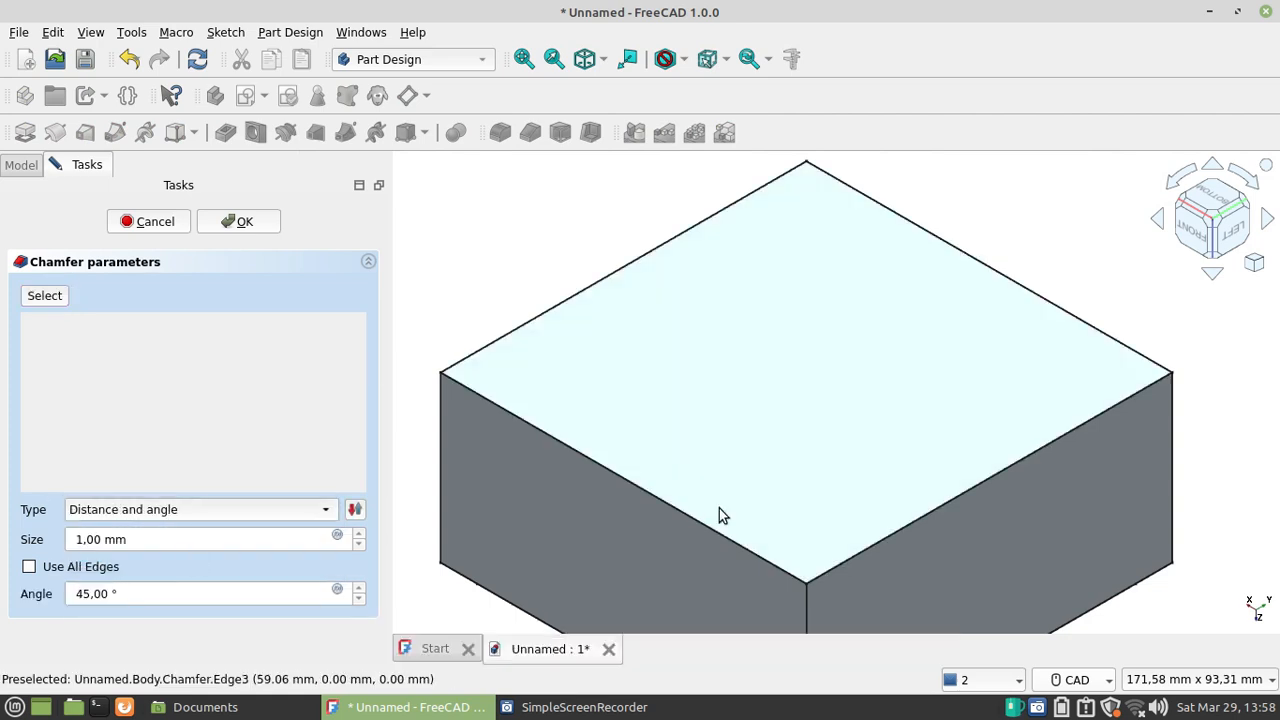
Step: Set the chamfer's Size to 15 mm, add the front edge of the block's bottom face and preview it
{"action": "scroll", "coordinate": [750, 505], "scroll_direction": "down", "scroll_amount": 2}
{"action": "scroll", "coordinate": [763, 507], "scroll_direction": "up", "scroll_amount": 1}
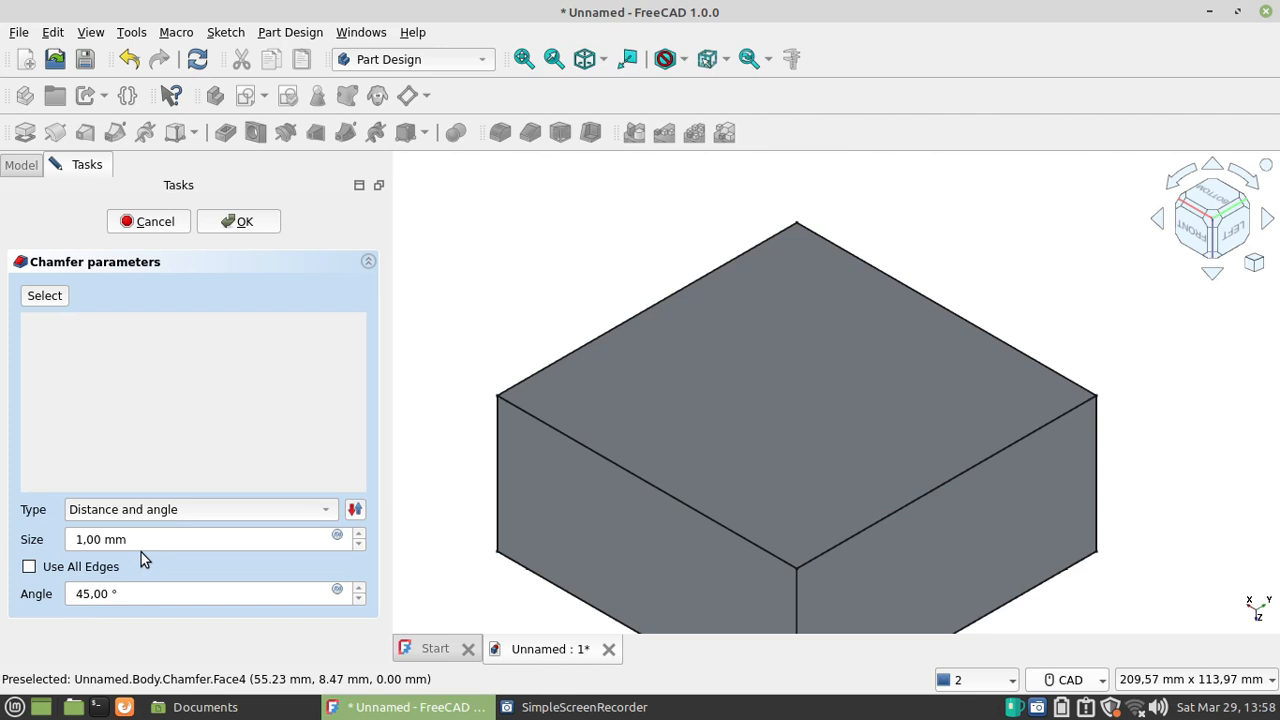
{"action": "left_click", "coordinate": [80, 539]}
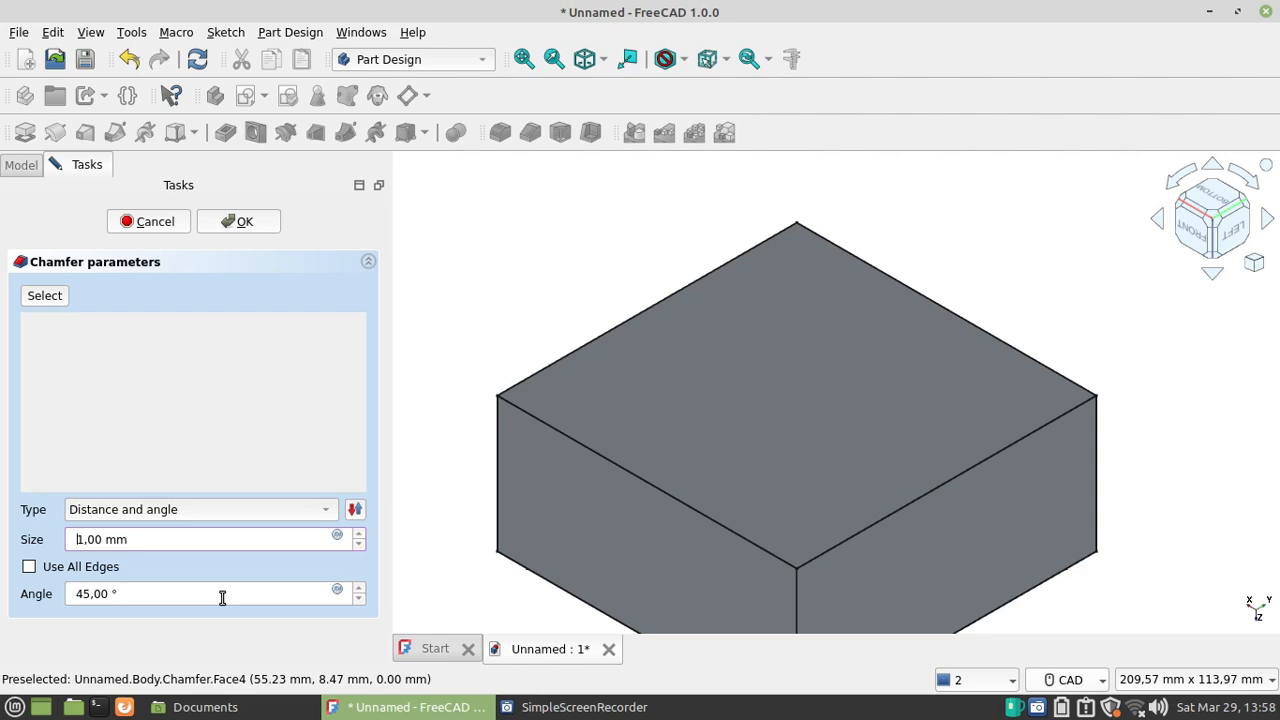
{"action": "type", "text": "5"}
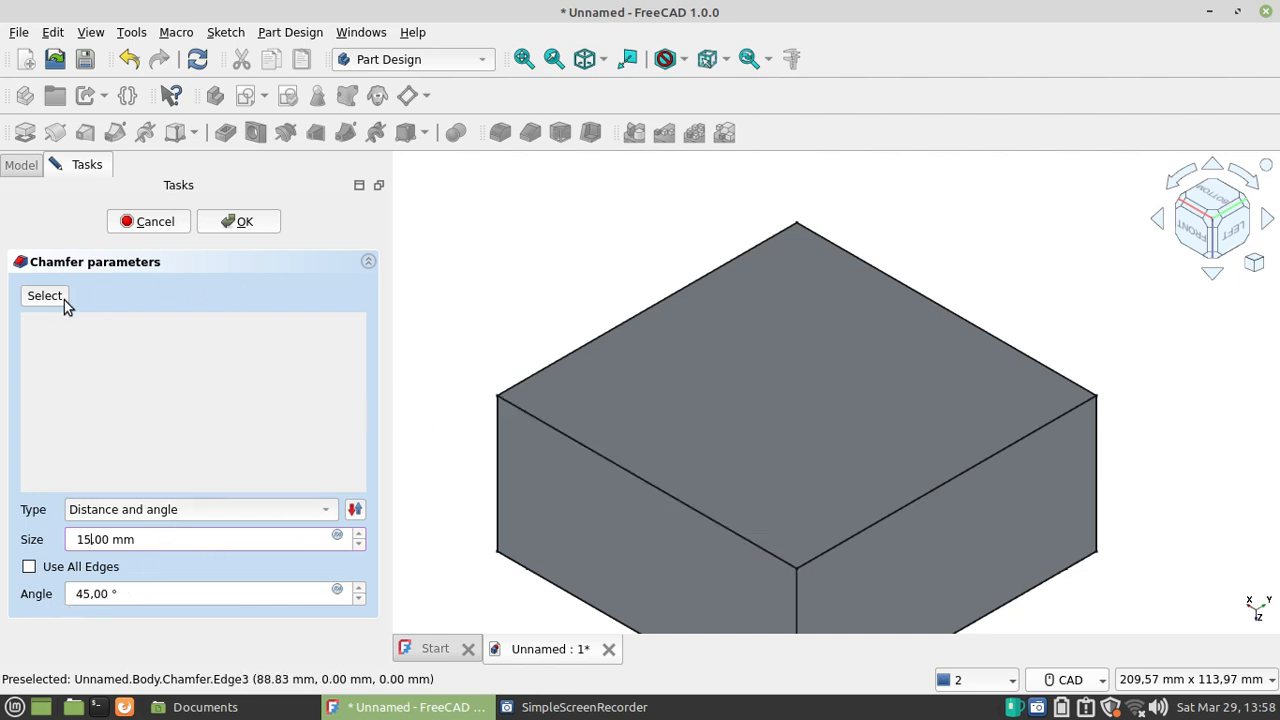
{"action": "left_click", "coordinate": [531, 420]}
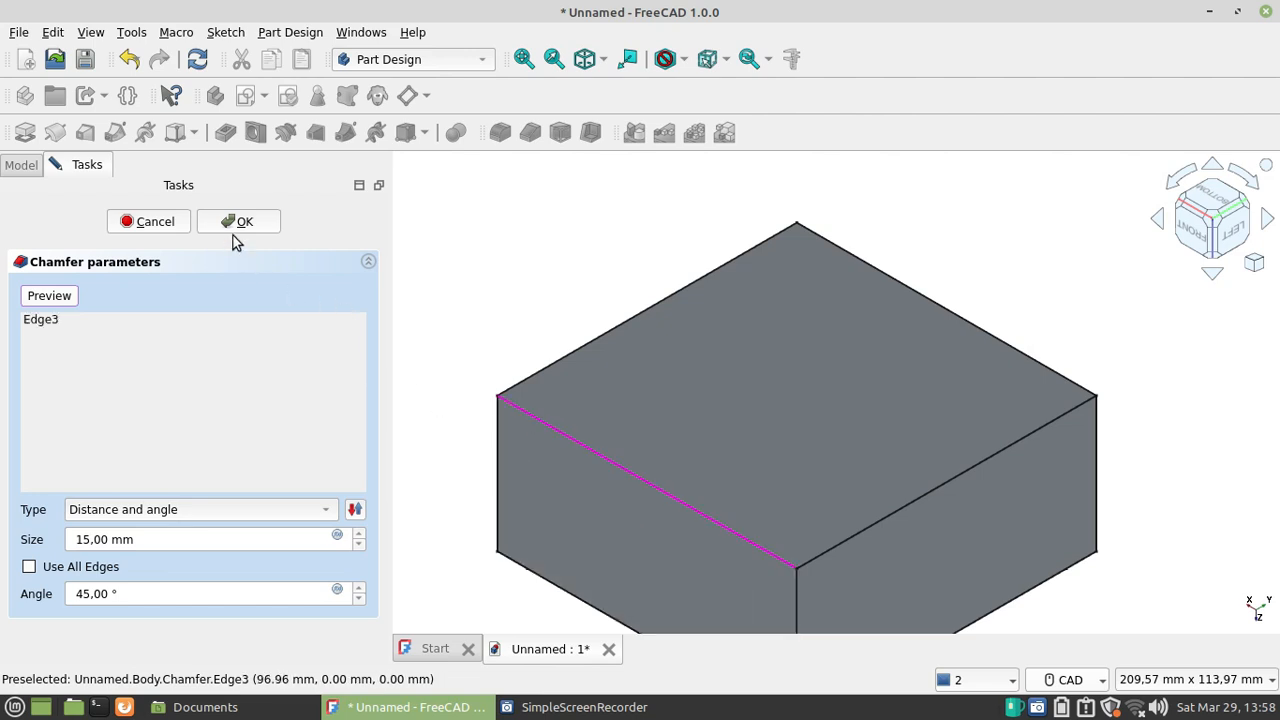
{"action": "left_click", "coordinate": [50, 297]}
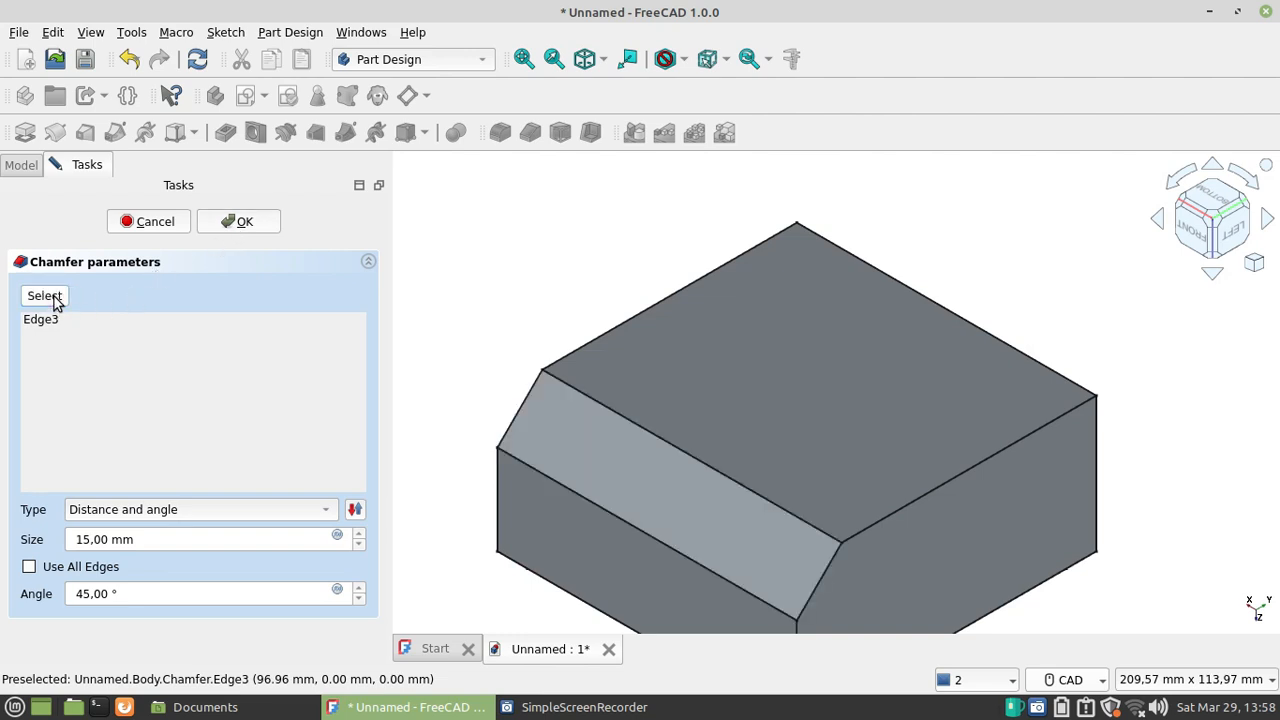
Step: Try a Size of 30 mm for the chamfer on the bottom face's front edge, and cancel the chamfer
{"action": "left_click", "coordinate": [1240, 232]}
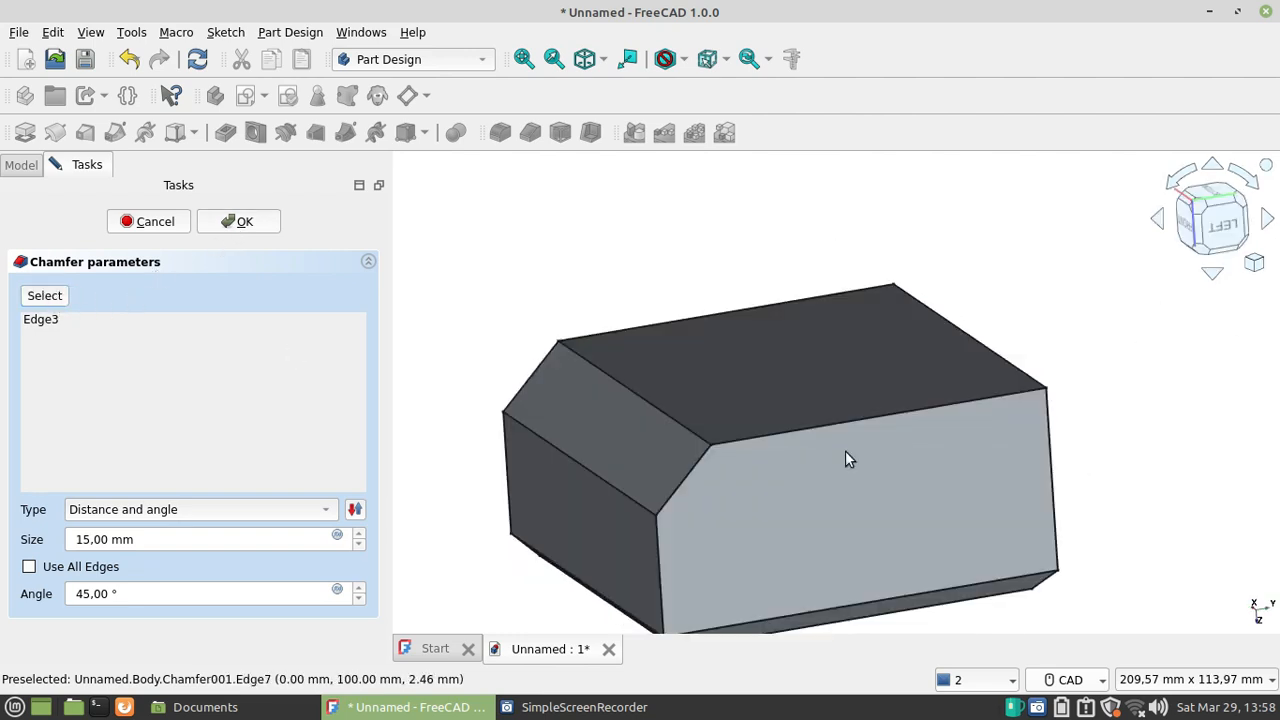
{"action": "left_click", "coordinate": [1190, 205]}
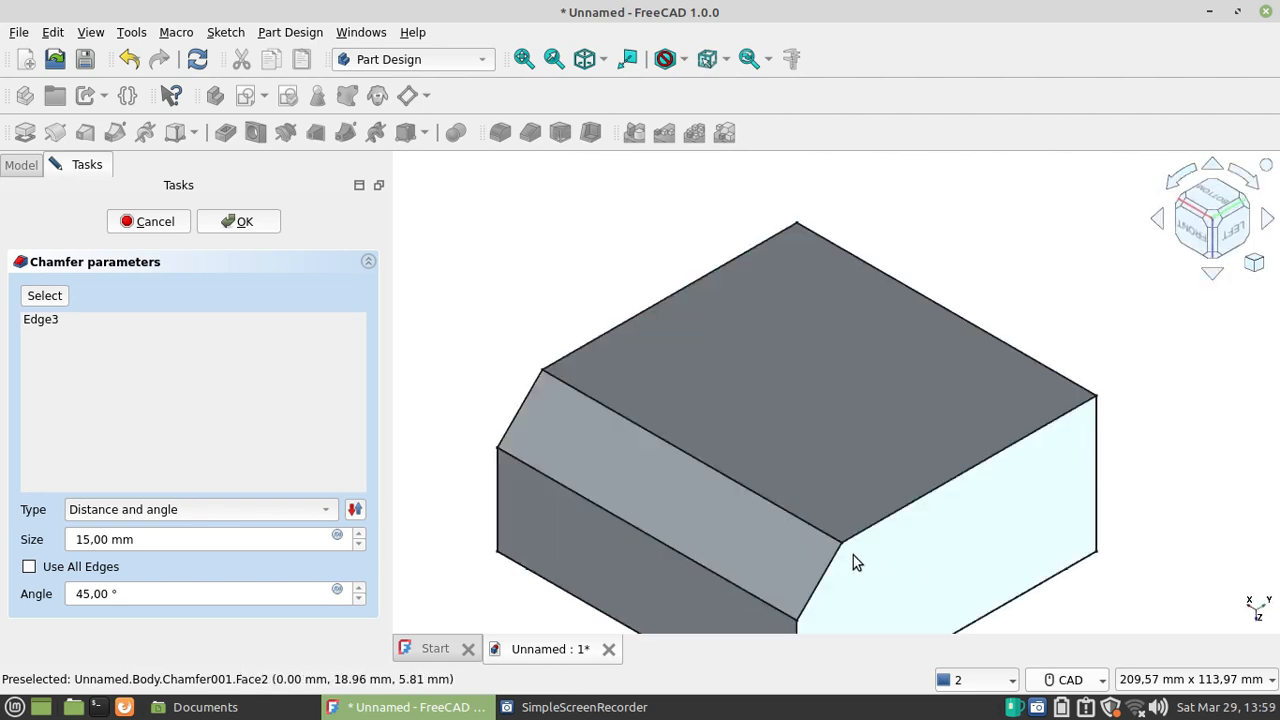
{"action": "scroll", "coordinate": [855, 563], "scroll_direction": "down", "scroll_amount": 1}
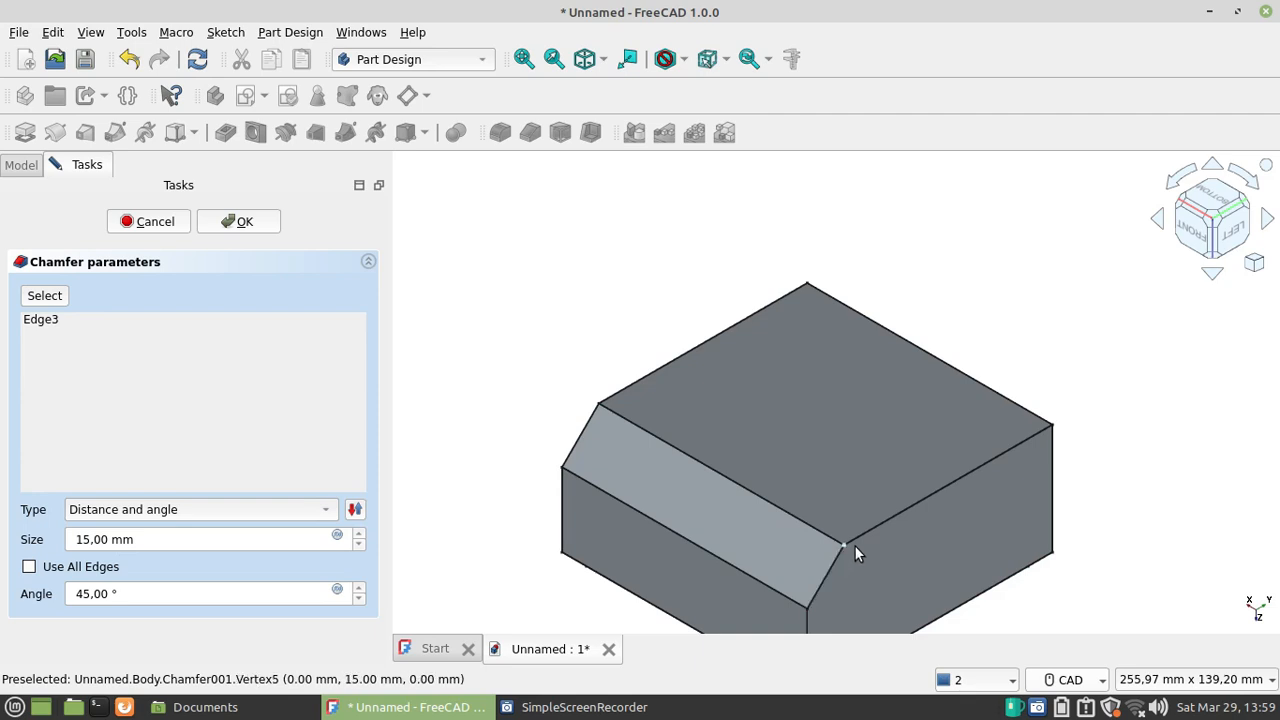
{"action": "left_click", "coordinate": [91, 540]}
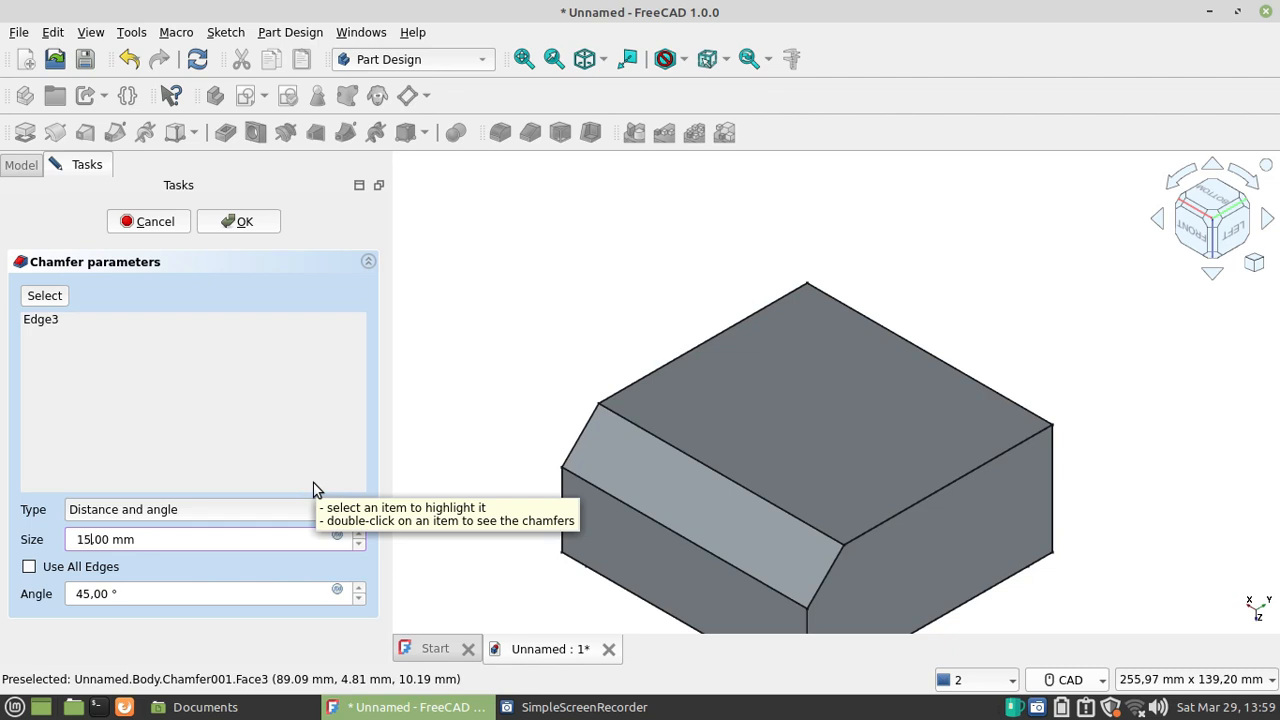
{"action": "key", "text": "BackSpace"}
{"action": "key", "text": "BackSpace"}
{"action": "type", "text": "30"}
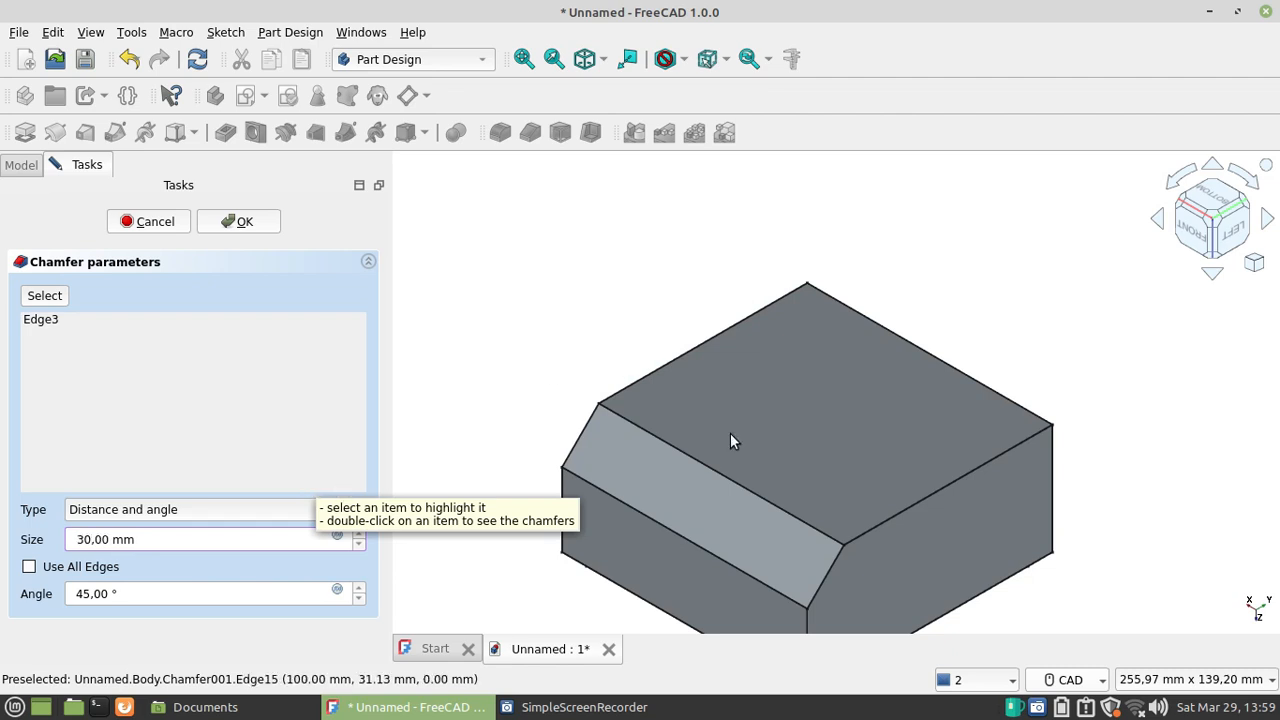
{"action": "key", "text": "Return"}
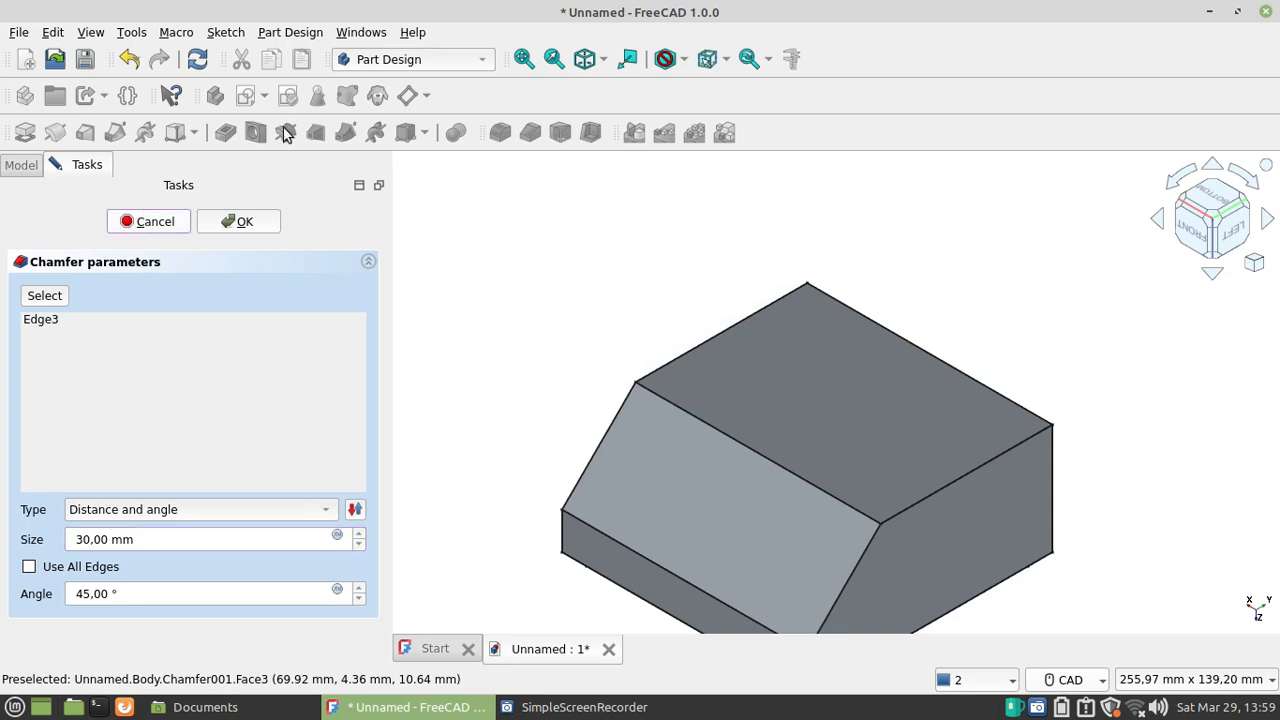
{"action": "left_click", "coordinate": [115, 222]}
Step: Start another chamfer on the body with the type Distance and angle and a Size of 30 mm
{"action": "left_click", "coordinate": [531, 133]}
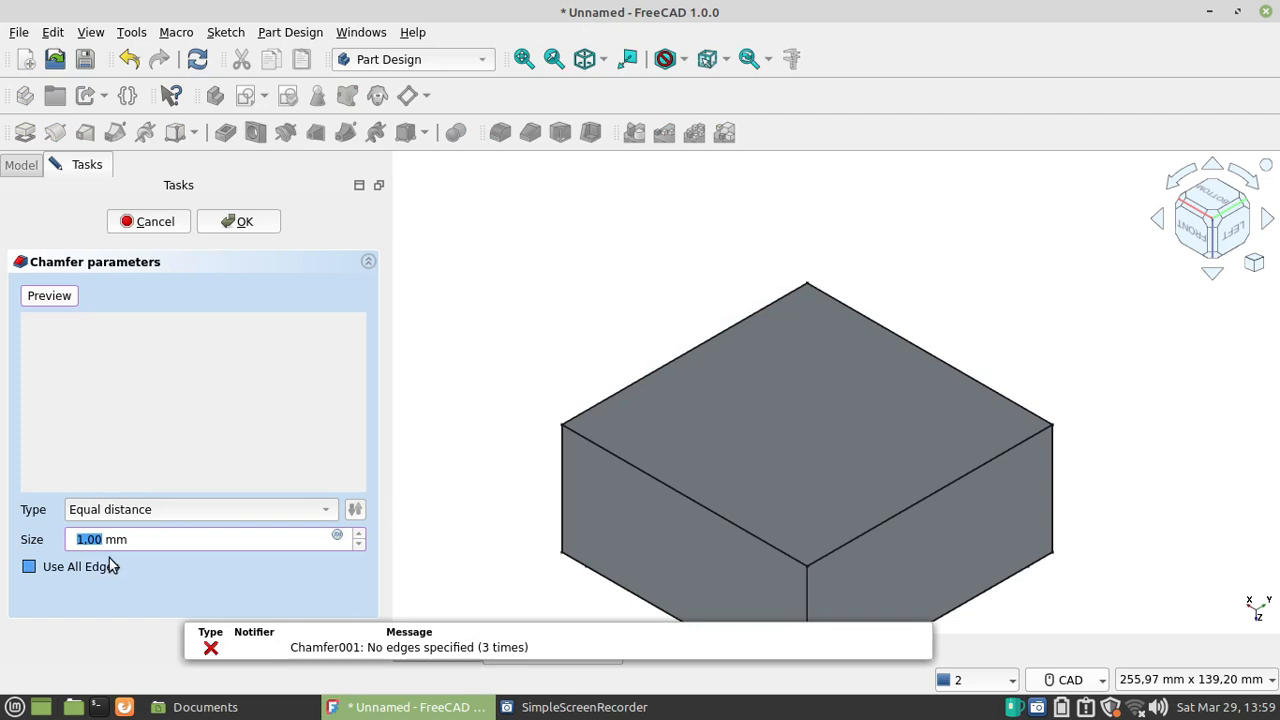
{"action": "left_click", "coordinate": [164, 505]}
{"action": "left_click", "coordinate": [149, 543]}
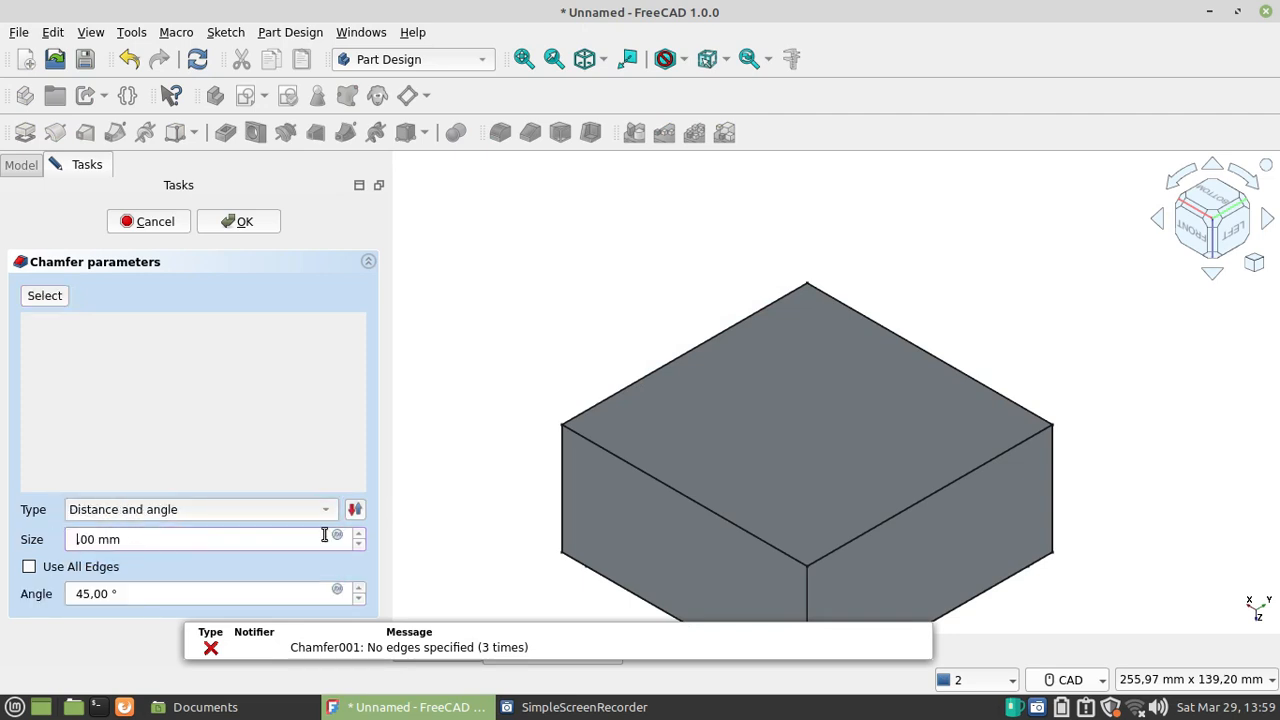
{"action": "key", "text": "BackSpace"}
{"action": "type", "text": "30,"}
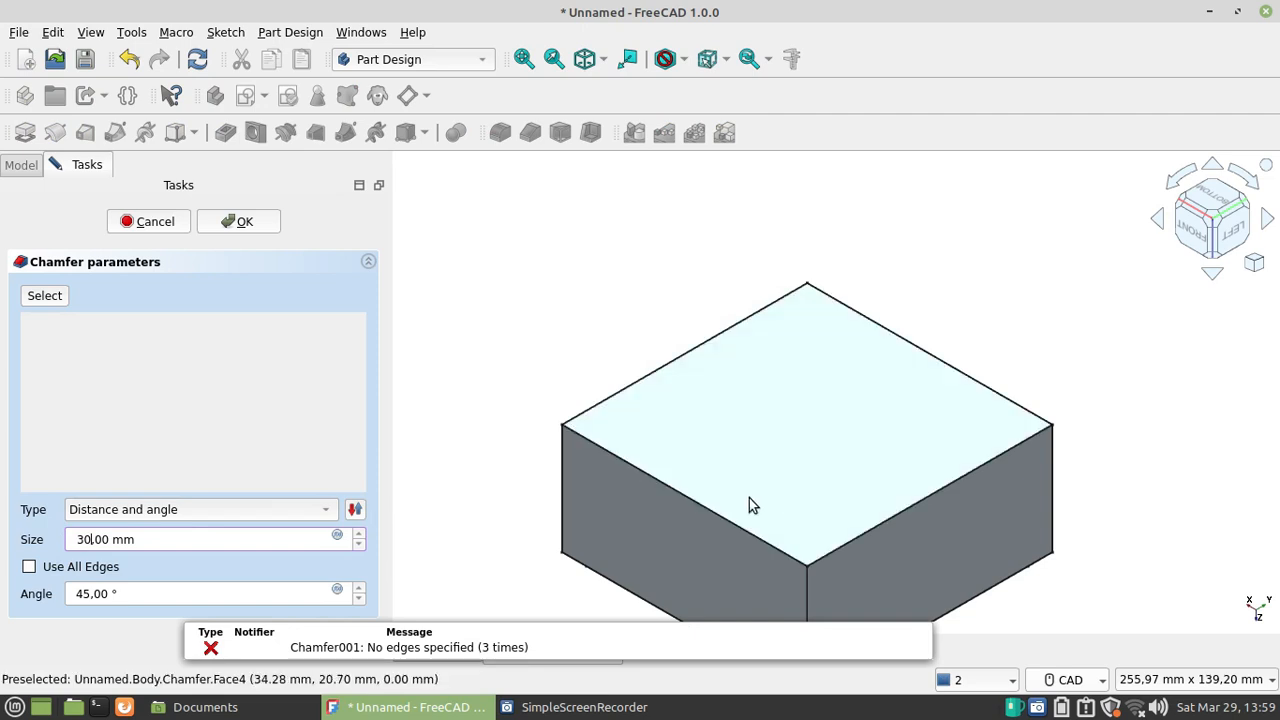
Step: Add the front edge of the block's bottom face to the distance-and-angle chamfer and preview it
{"action": "left_click", "coordinate": [30, 299]}
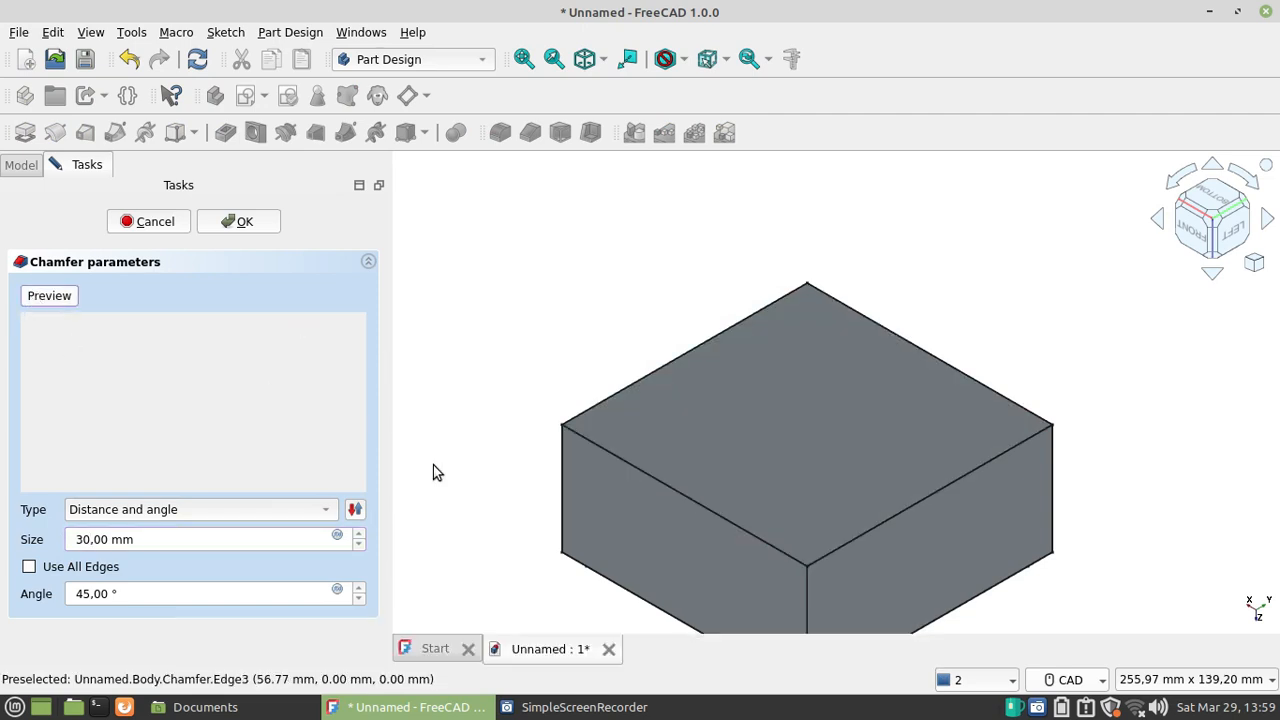
{"action": "left_click", "coordinate": [617, 469]}
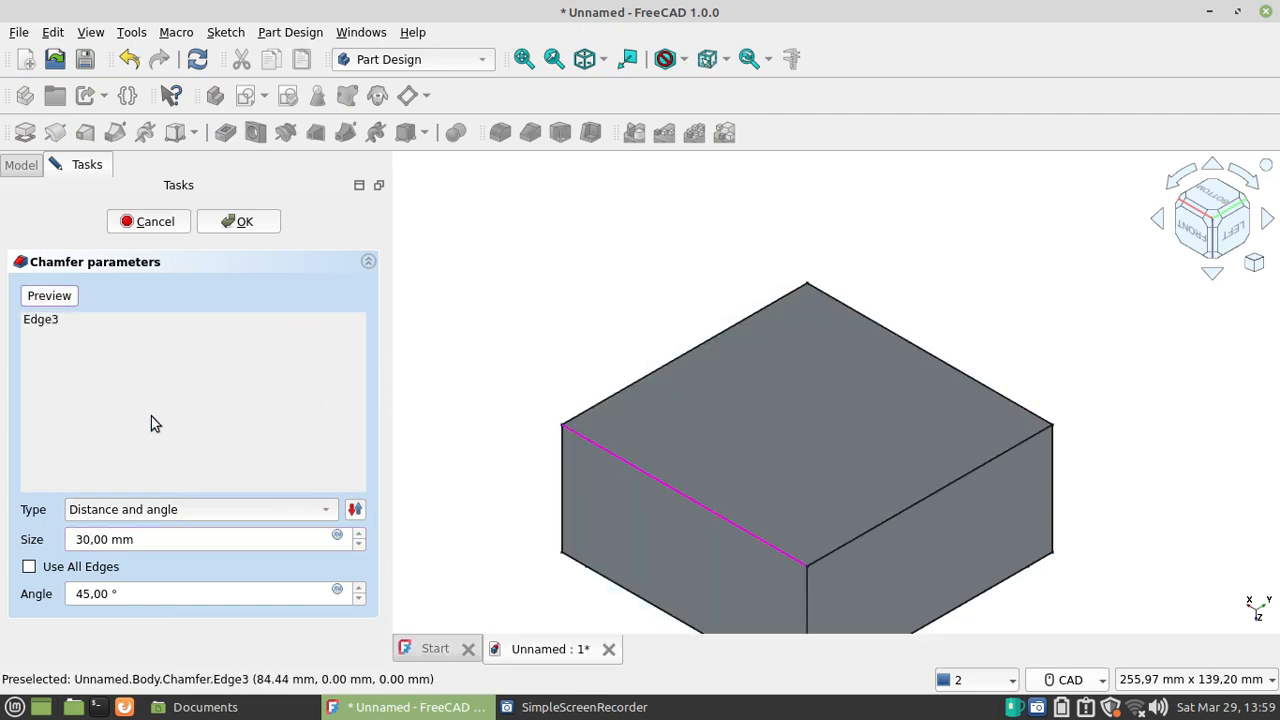
{"action": "left_click", "coordinate": [60, 300]}
Step: Examine the distance-and-angle chamfer on the block from the left side, the front and the corner
{"action": "left_click", "coordinate": [1231, 233]}
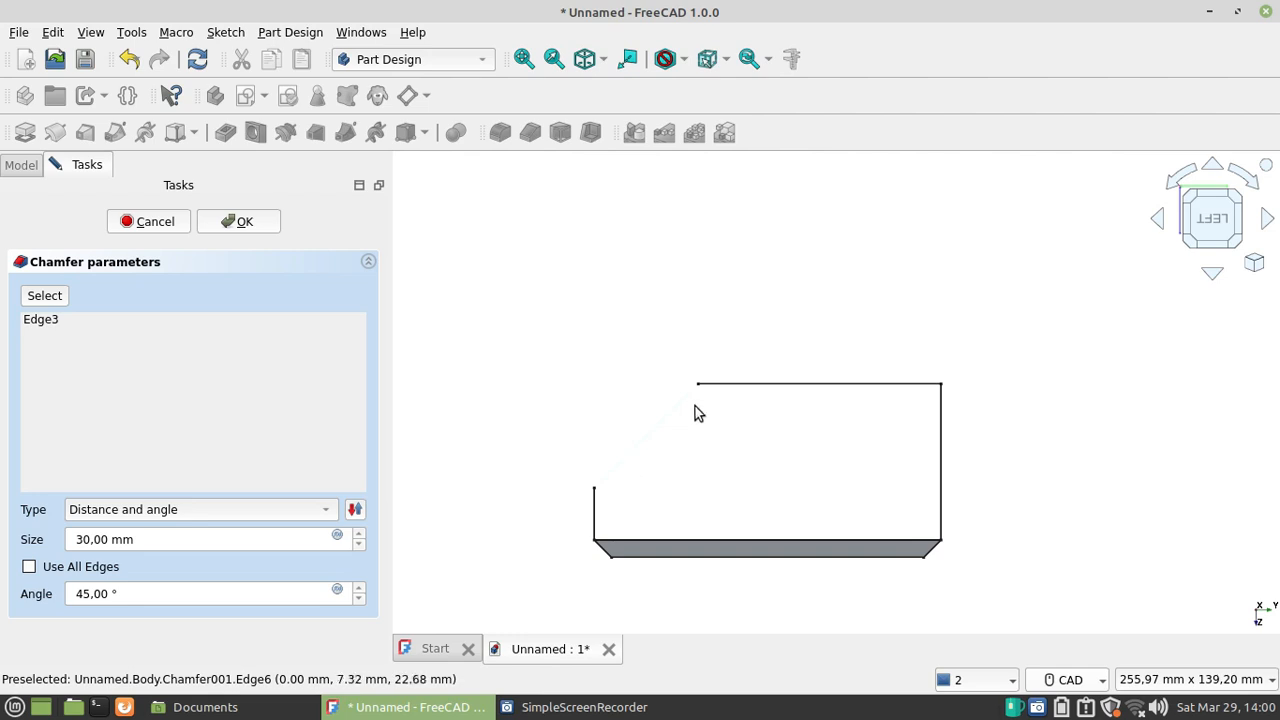
{"action": "left_click", "coordinate": [1197, 205]}
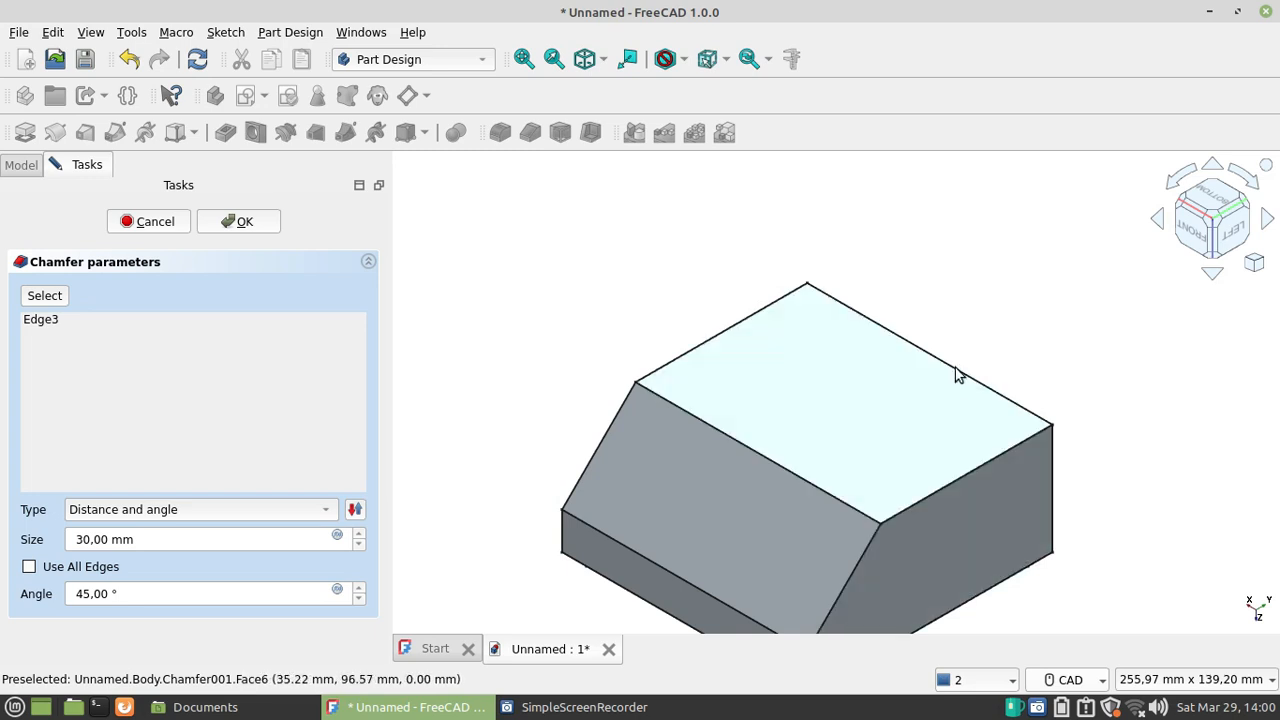
{"action": "left_click", "coordinate": [1194, 236]}
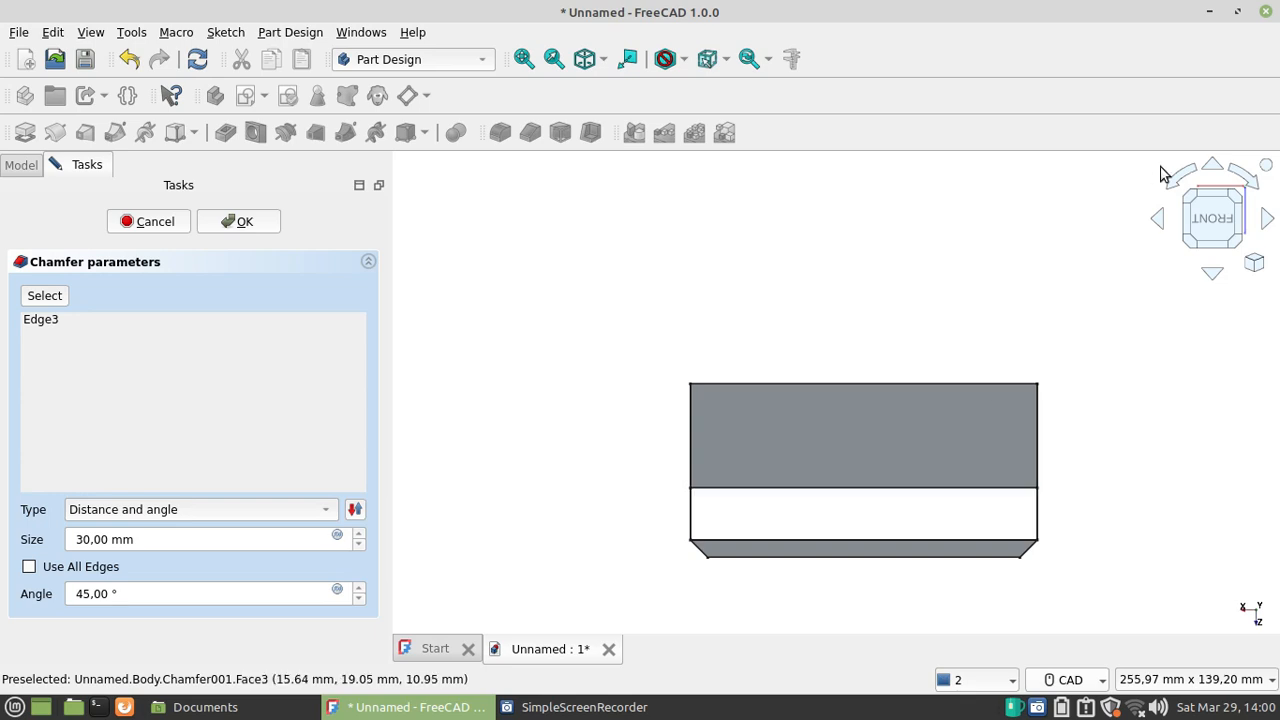
{"action": "left_click", "coordinate": [1240, 207]}
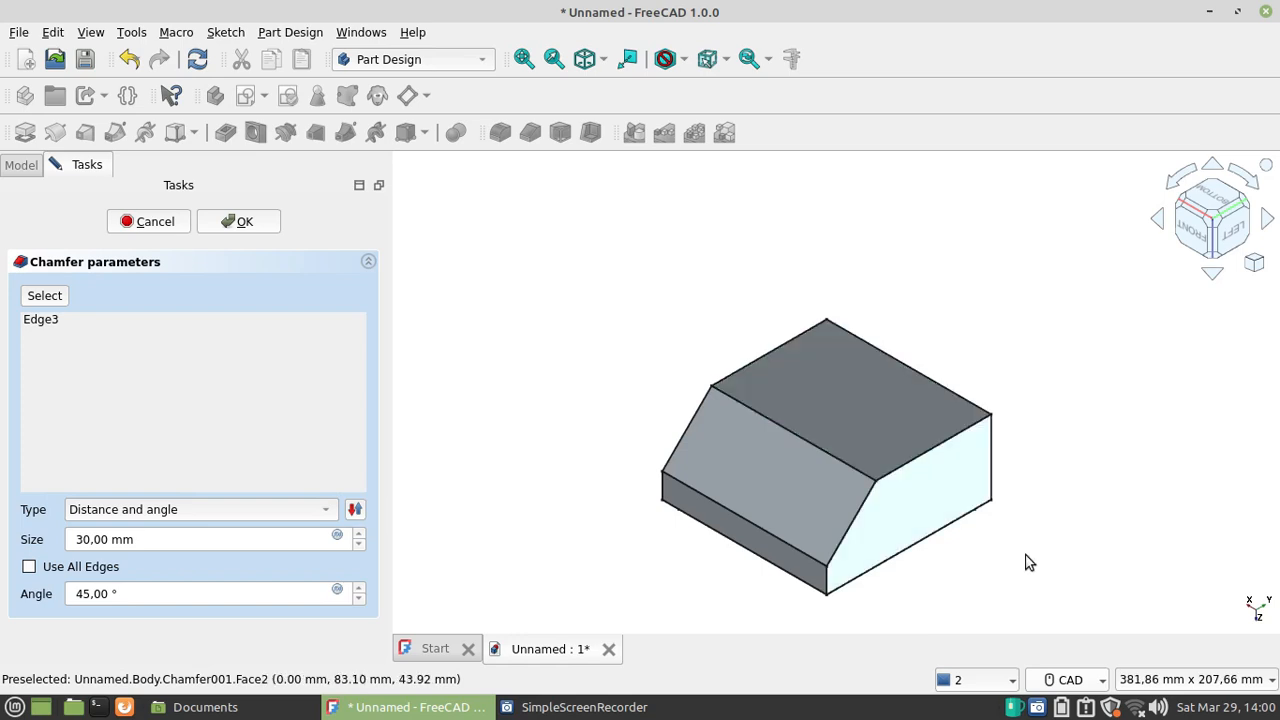
{"action": "scroll", "coordinate": [1019, 555], "scroll_direction": "up", "scroll_amount": 1}
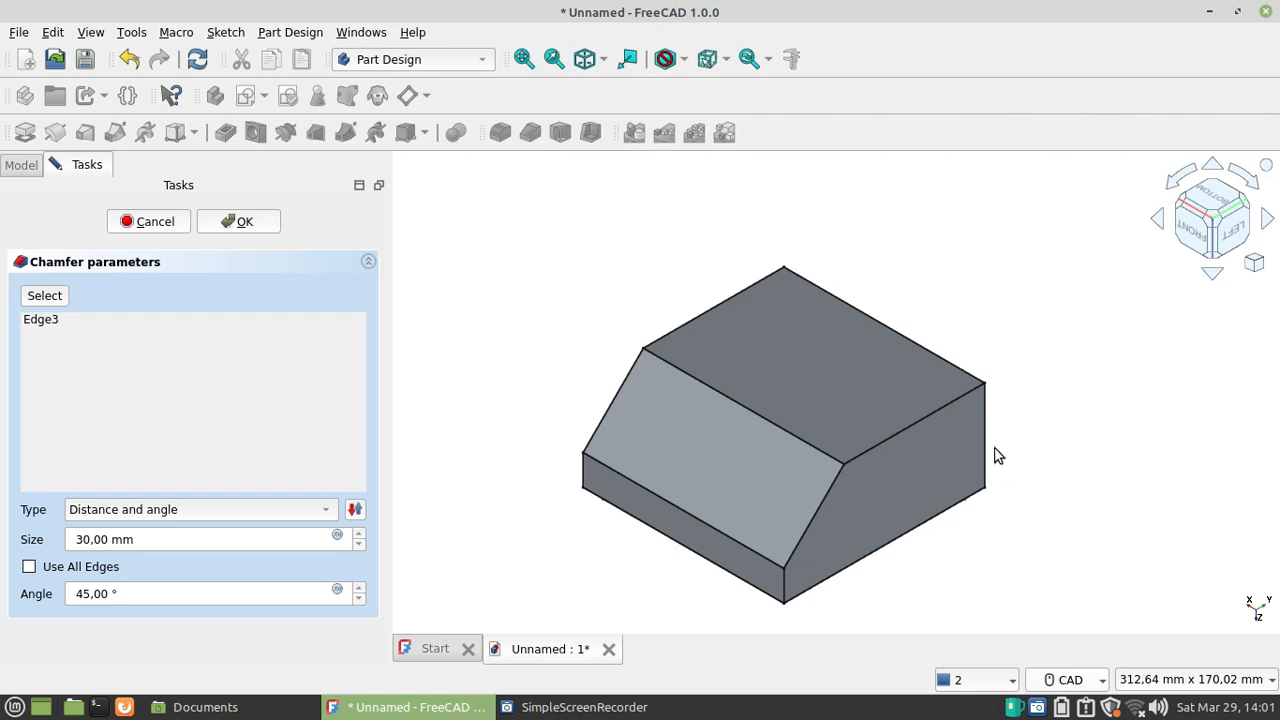
{"action": "scroll", "coordinate": [994, 451], "scroll_direction": "down", "scroll_amount": 1}
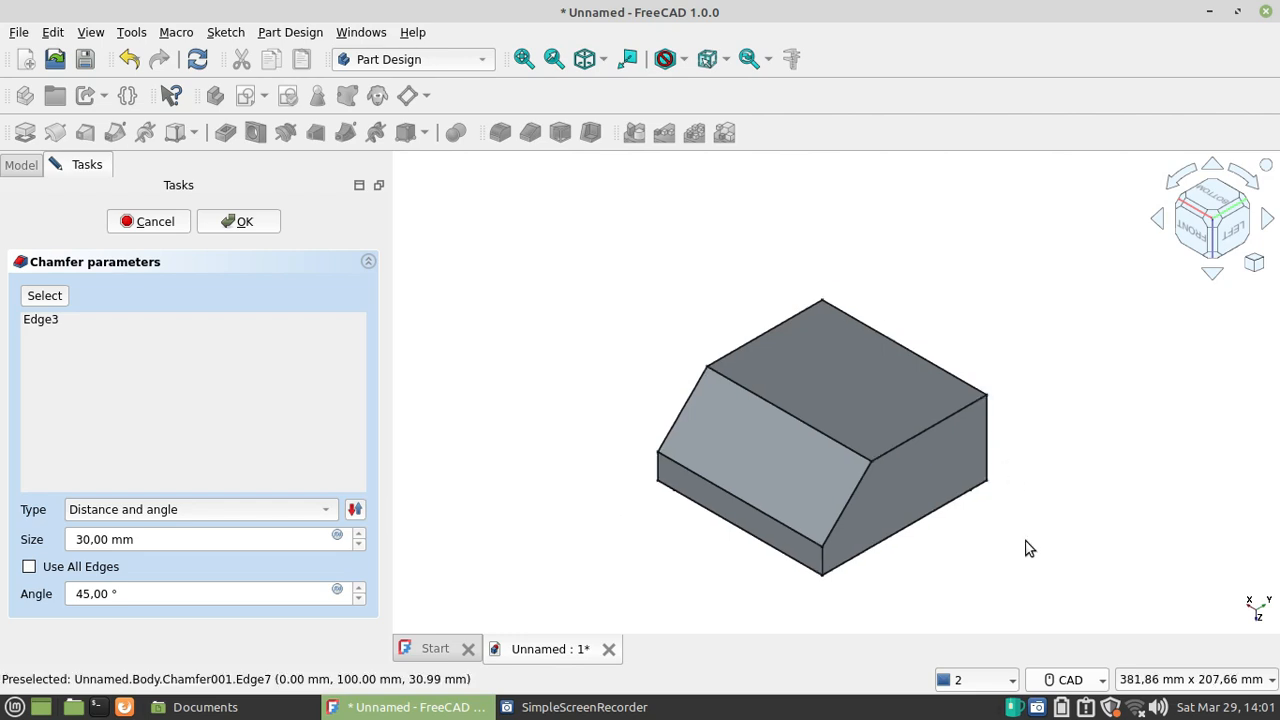